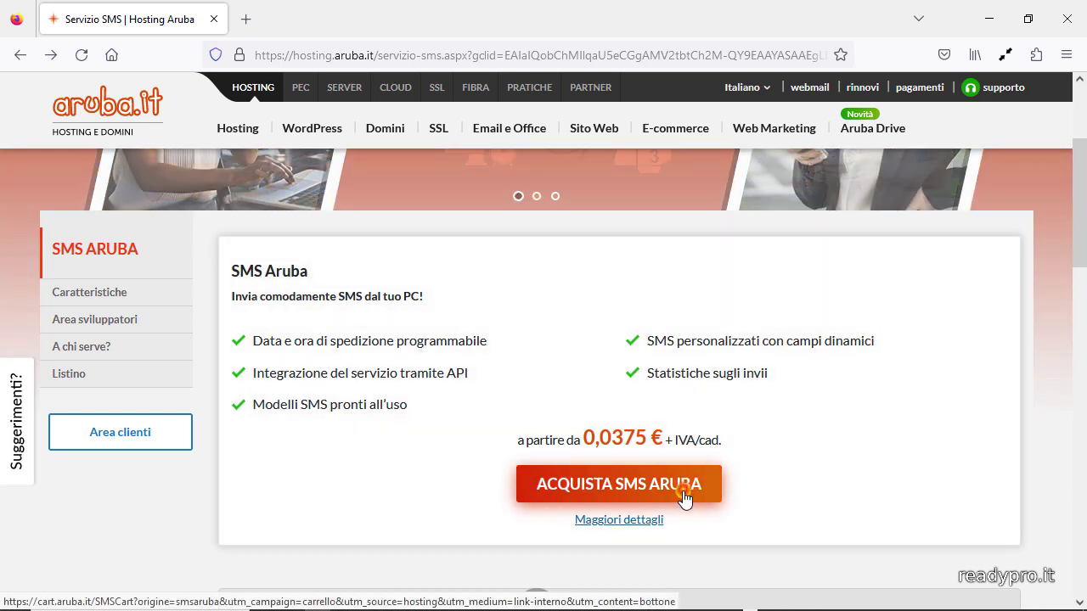
Step: Start an Aruba SMS purchase to show the price list of SMS packages
left_click(686, 496)
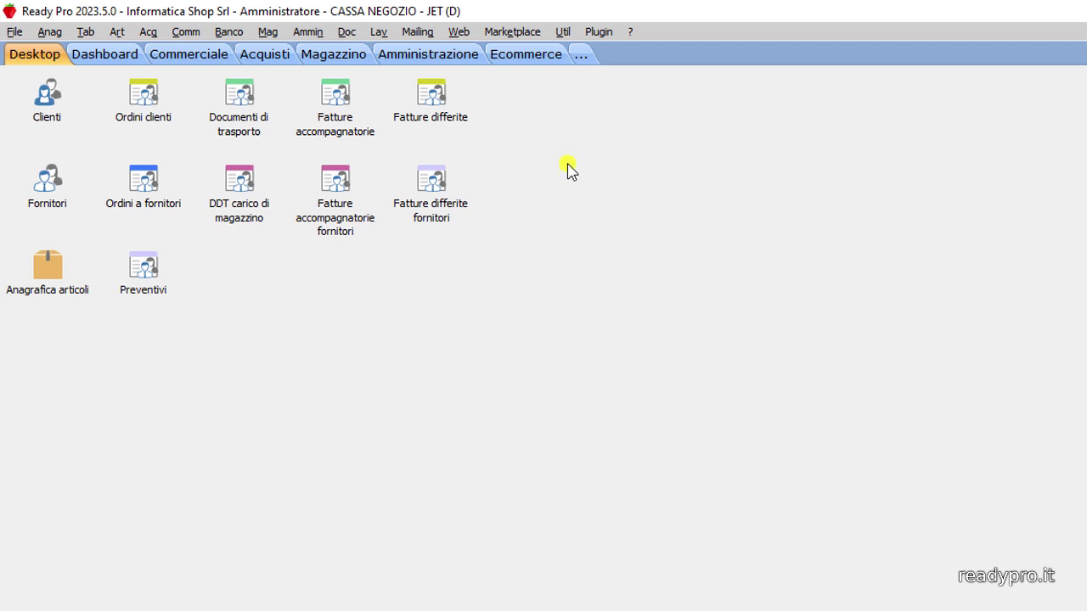
Step: Open Gestione messaggistica from the Mailing menu and begin a Nuovo account from the folder tree
left_click(420, 32)
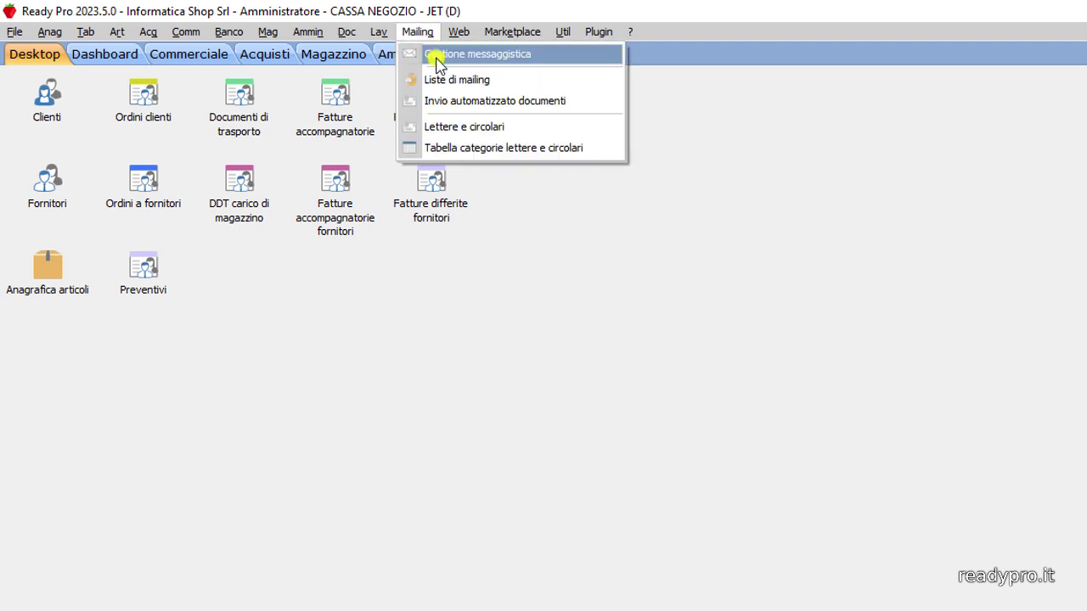
left_click(437, 60)
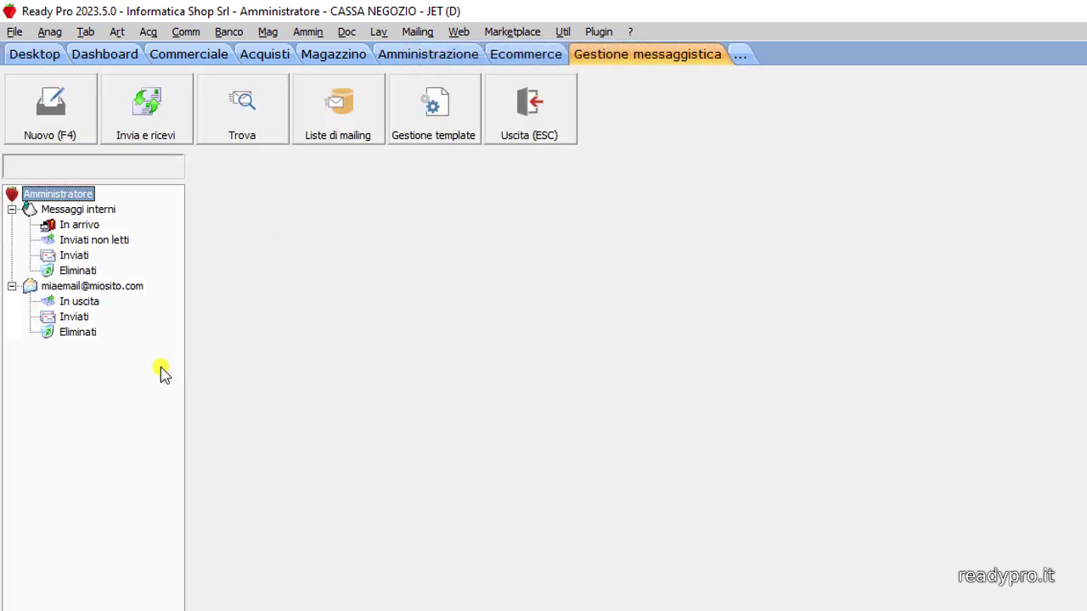
right_click(120, 394)
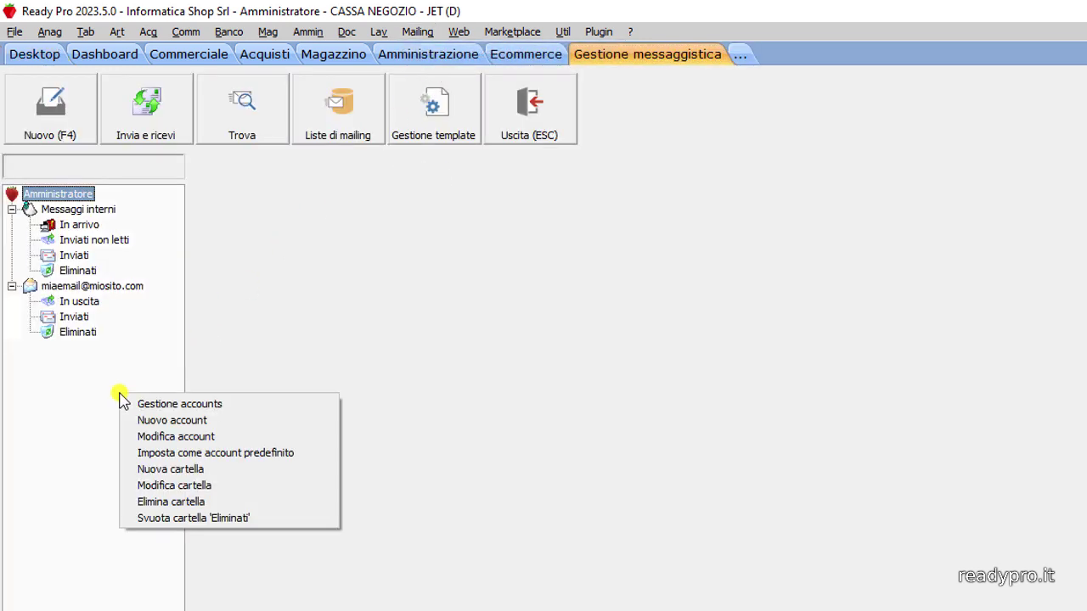
left_click(156, 421)
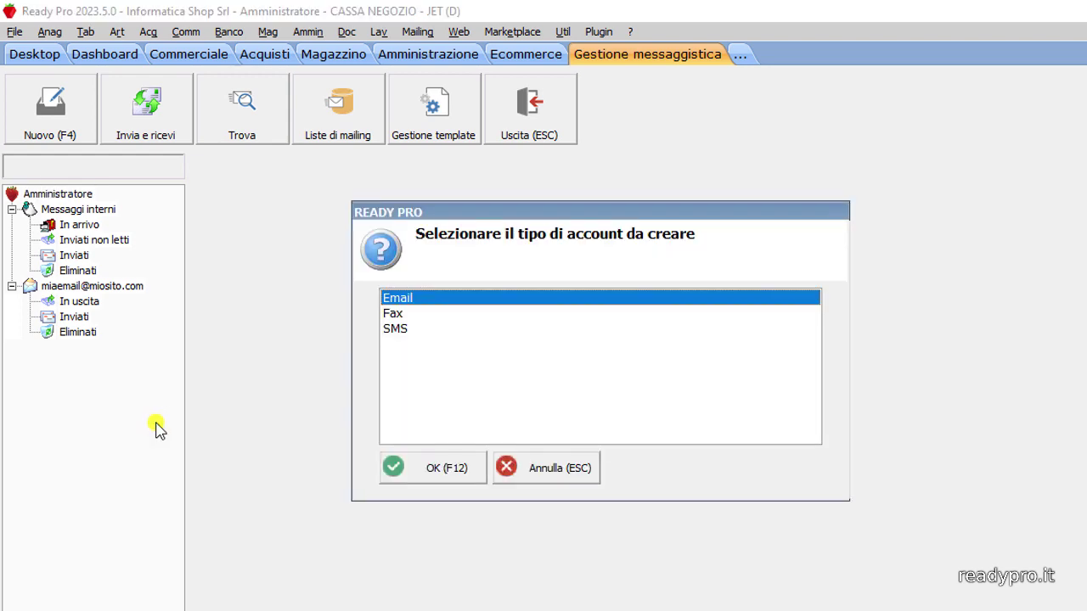
Step: Create an SMS-type account using the SMSHosting.it (web service) provider
left_click(396, 331)
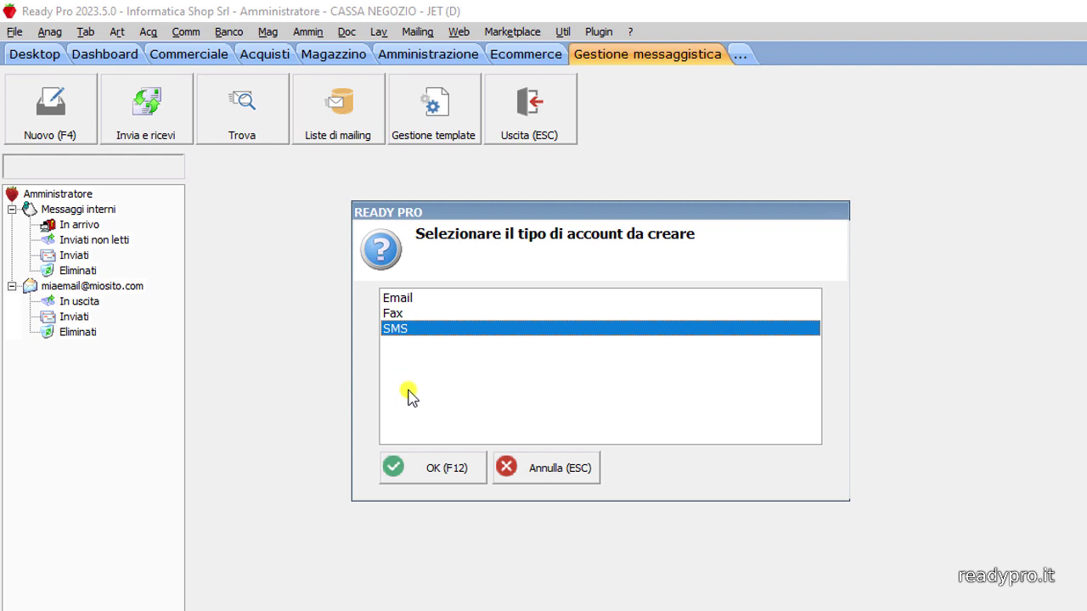
left_click(434, 470)
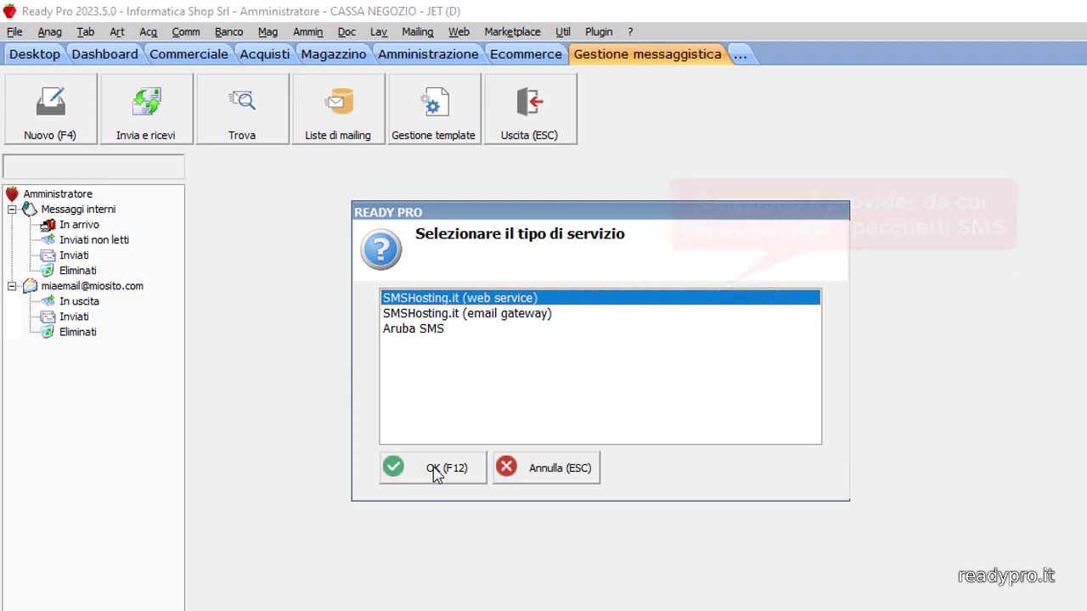
left_click(434, 469)
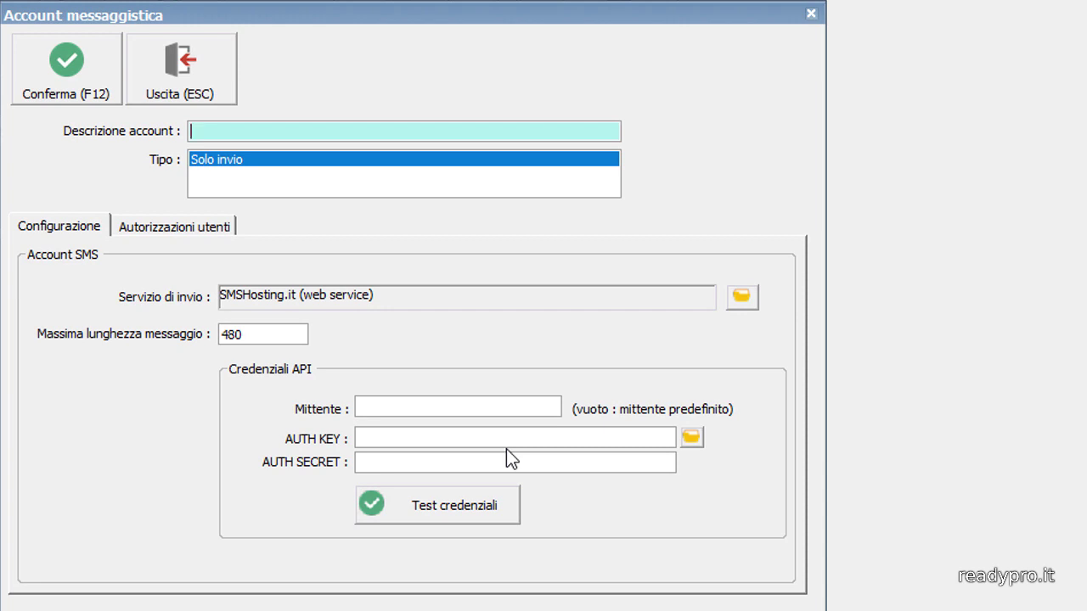
Step: Enter 'Messaggi SmsHosting' as the account description
type("Messaggi SmsHosting")
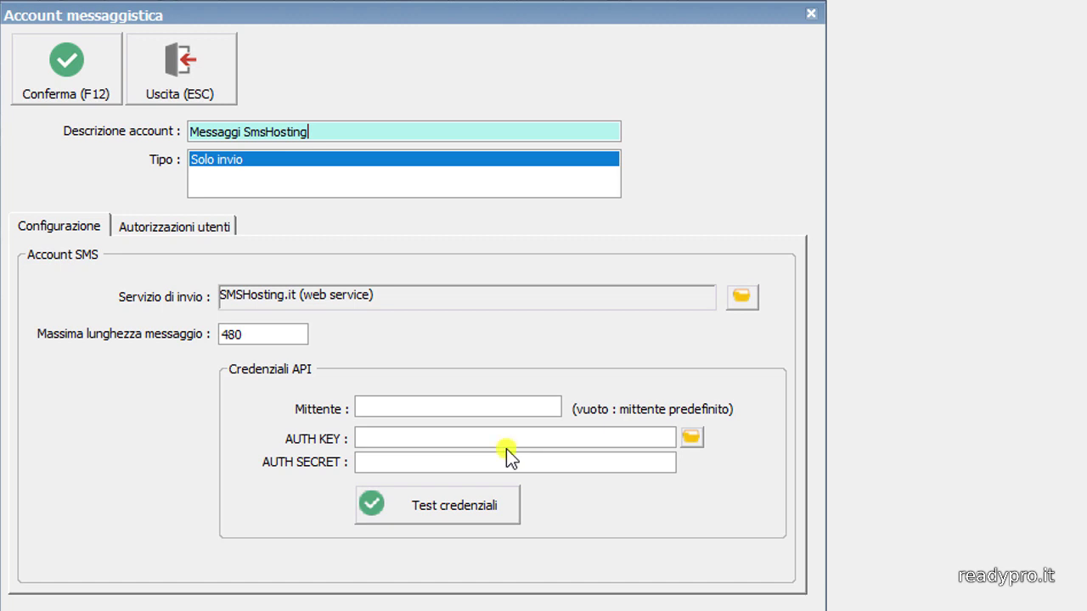
Step: Paste the API auth key and auth secret, then review the Autorizzazioni utenti permissions
left_click(644, 437)
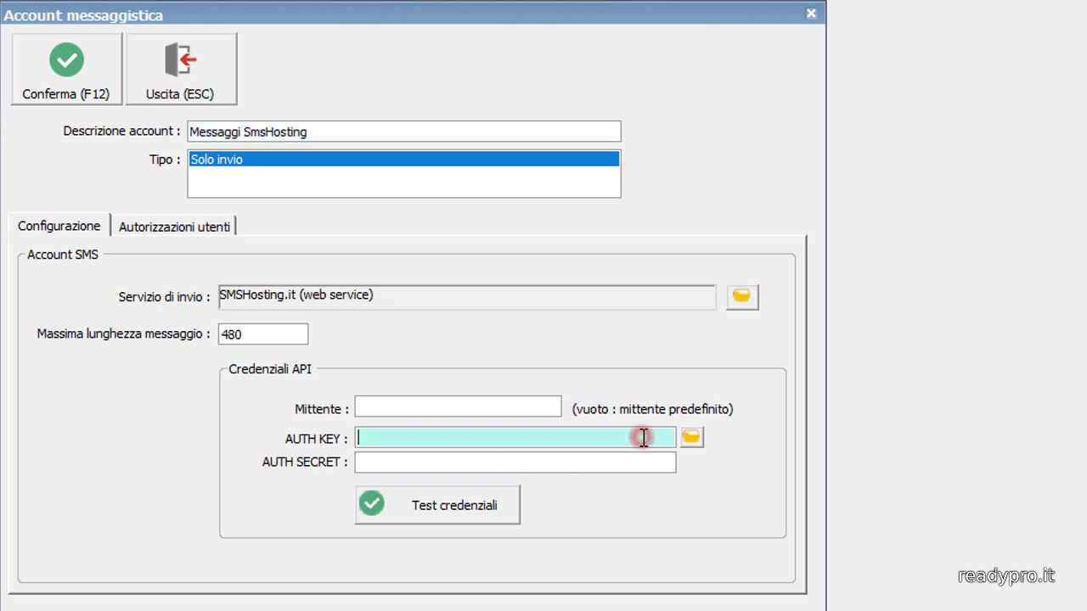
key("ctrl+v")
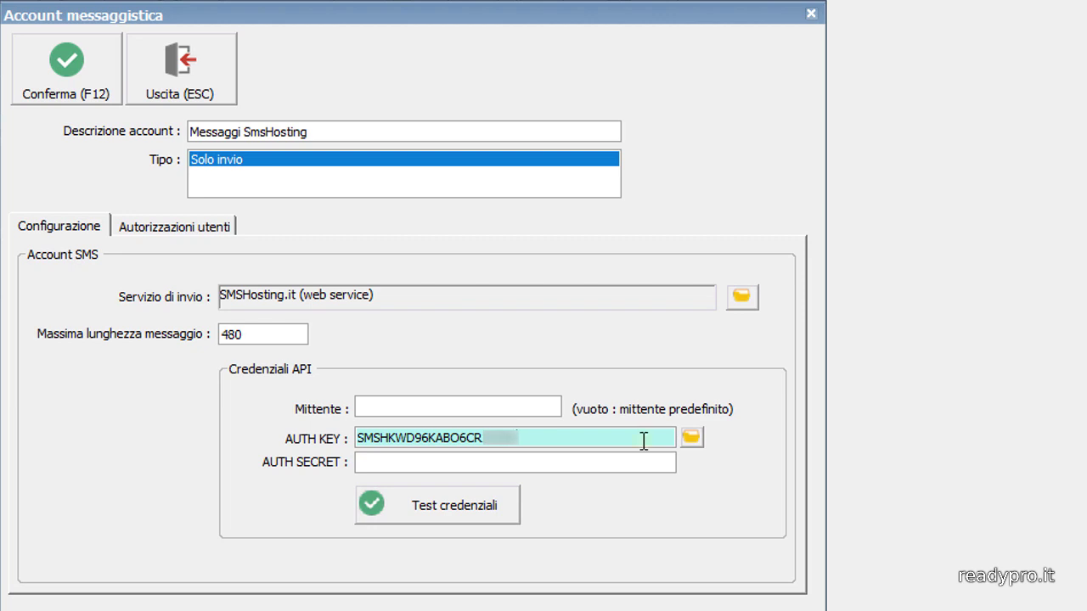
left_click(647, 461)
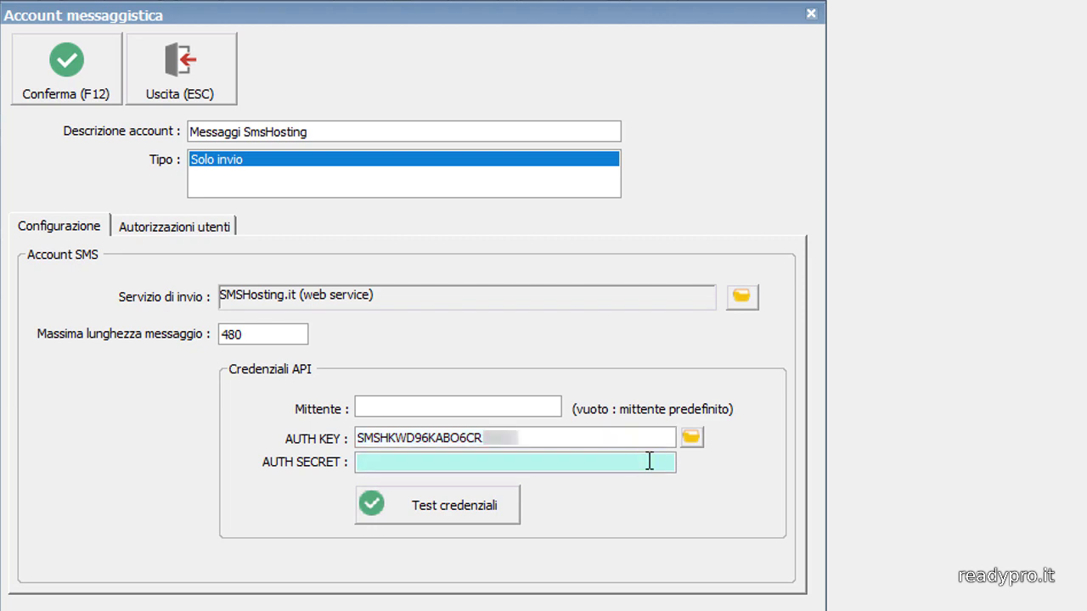
key("ctrl+v")
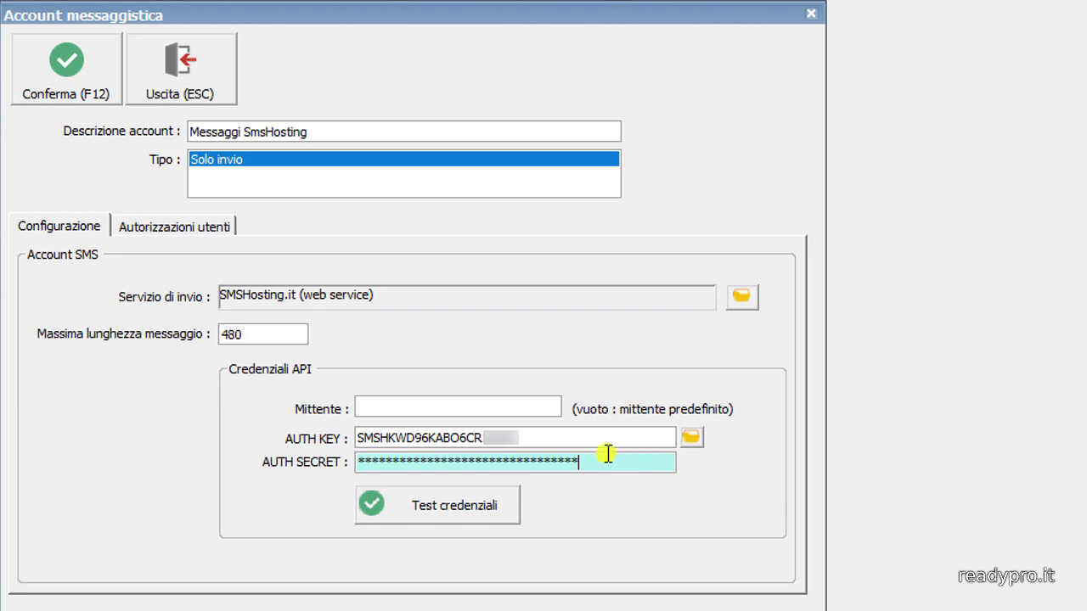
left_click(191, 230)
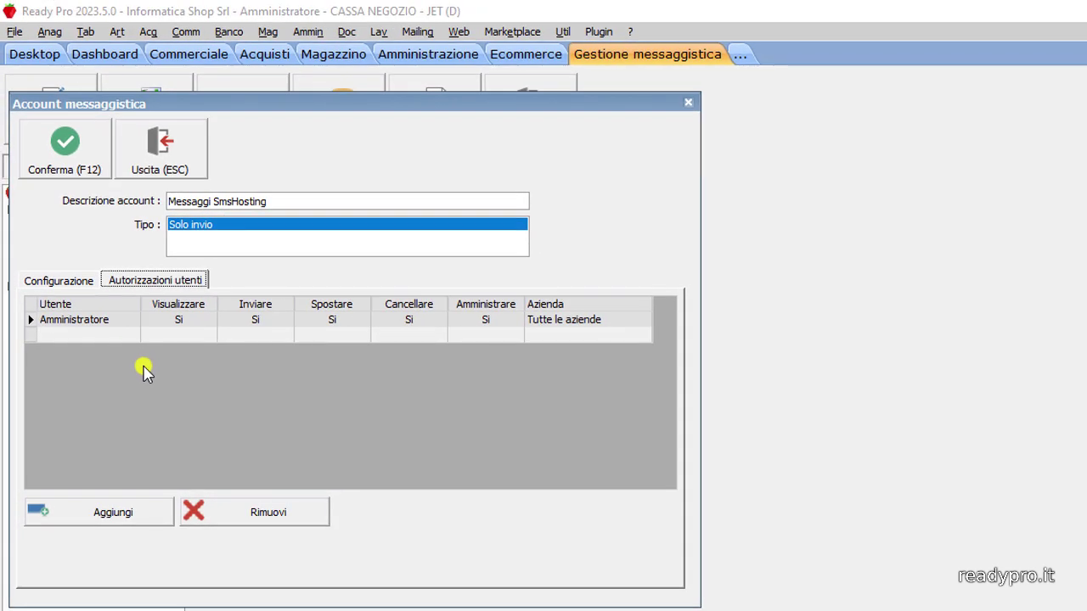
Step: Save the account and show Messaggi SmsHosting's In uscita, Inviati and Eliminati folders
left_click(67, 156)
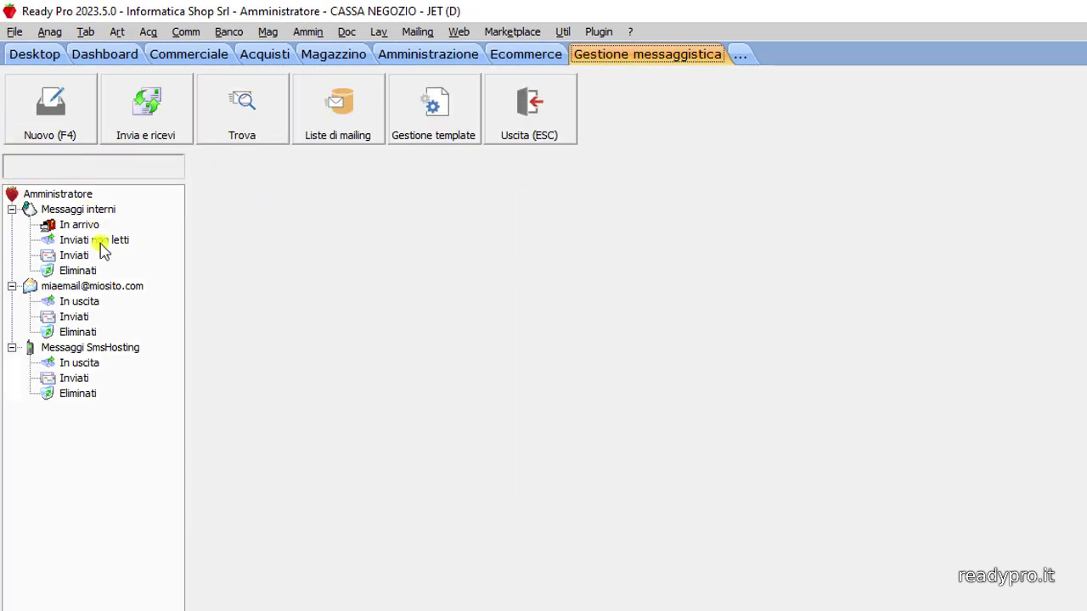
left_click(126, 351)
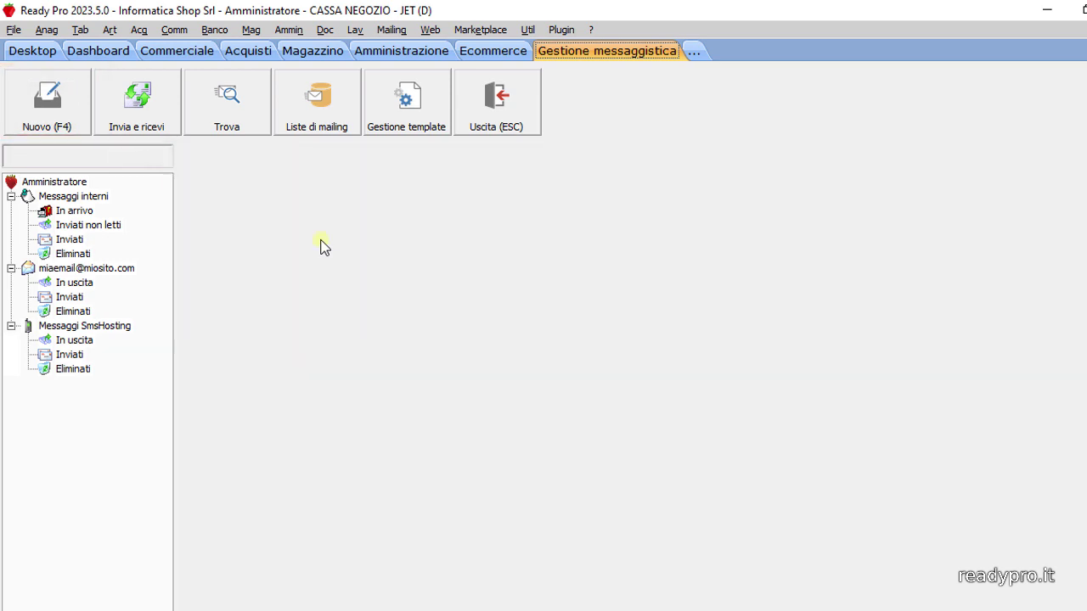
Step: Create a new message of type SMS from the Messaggi SmsHosting account
left_click(56, 106)
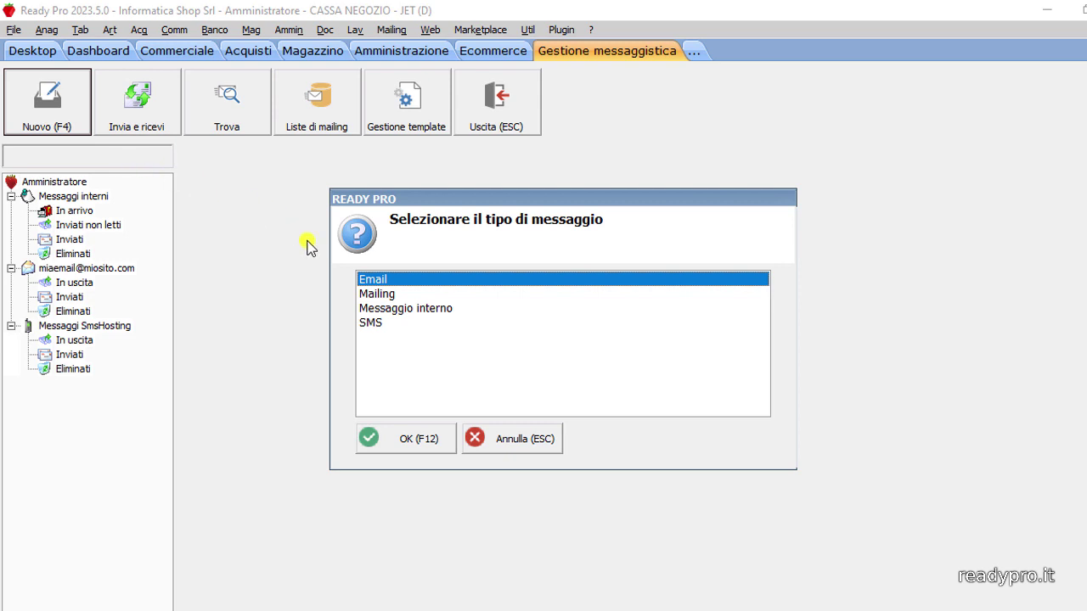
left_click(370, 324)
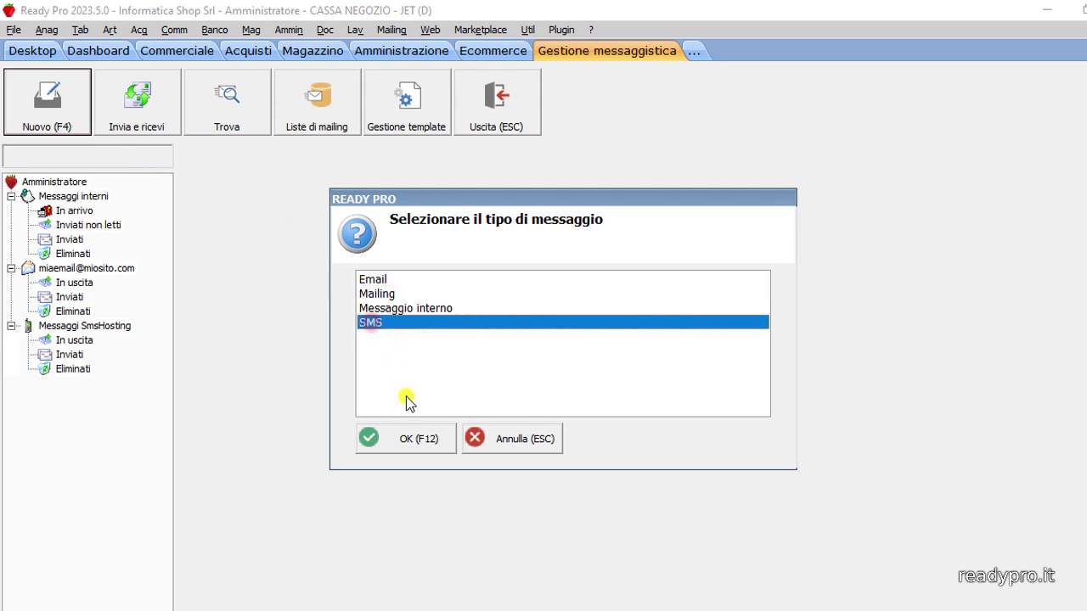
left_click(416, 449)
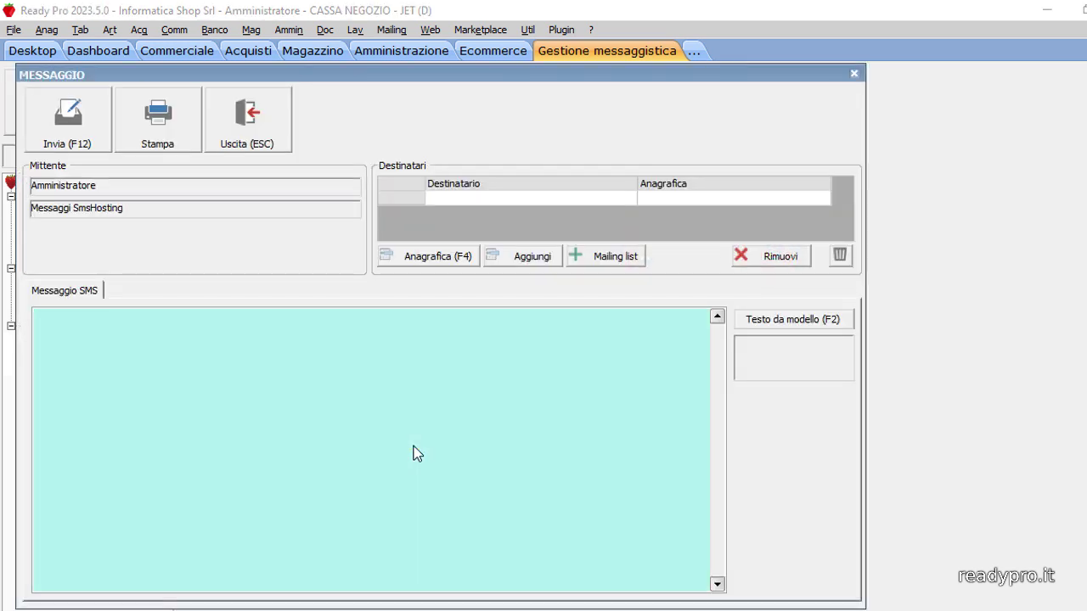
Step: Paste the test message four times to check the counter, then trim back to one 97-character SMS
type("Messaggio di prova inviato da Codice Srl tramite servizio SmsHosting Cordiali Saluti Codice Srl")
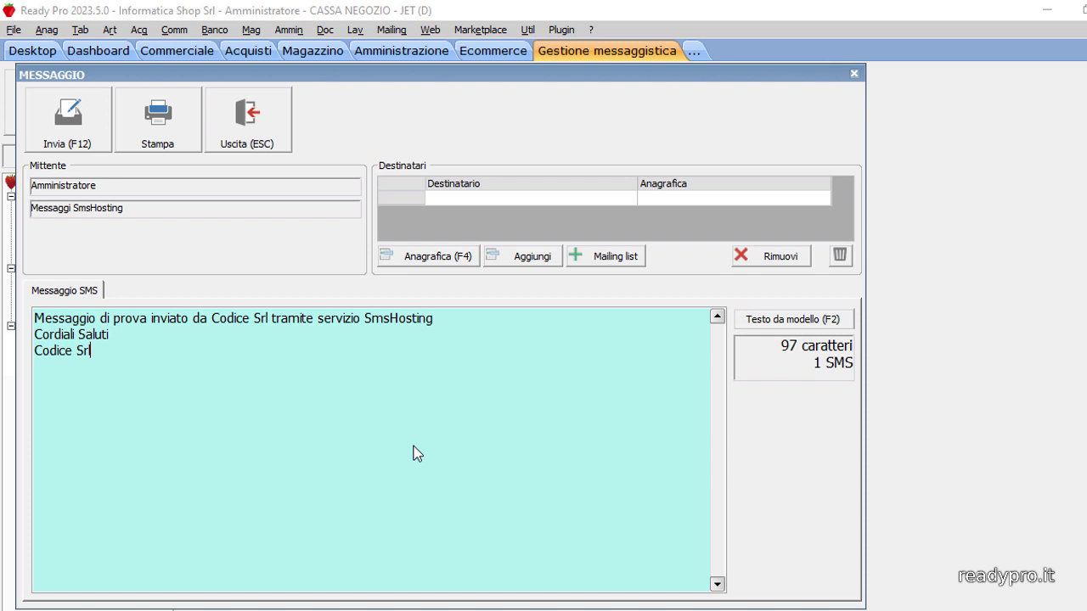
key("Return")
type("Messaggio di prova inviato da Codice Srl tramite servizio SmsHosting Cordiali Saluti Codice Srl")
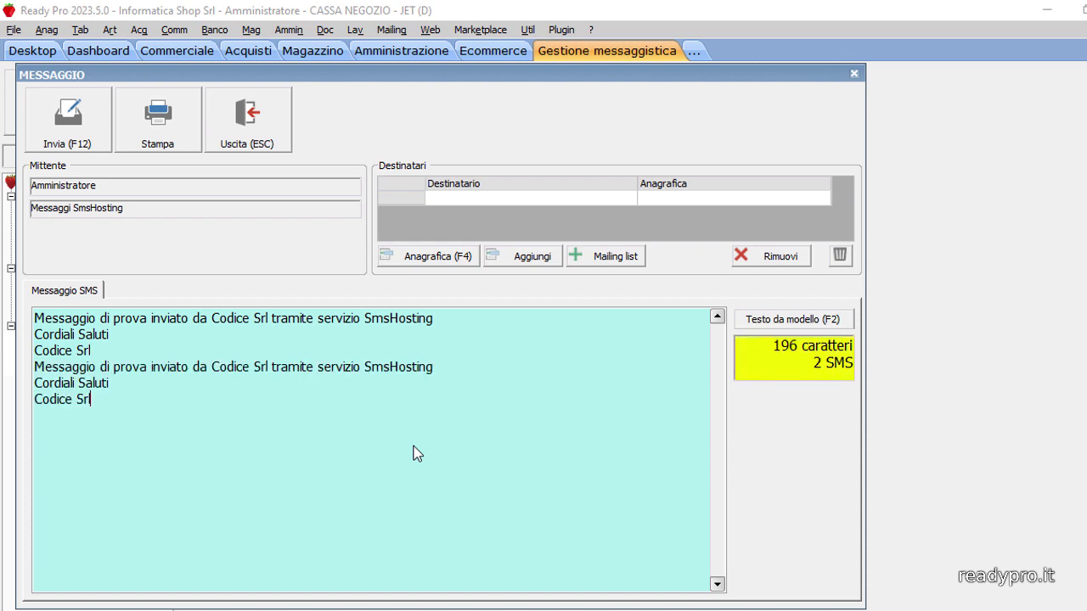
key("Return")
type("Messaggio di prova inviato da Codice Srl tramite servizio SmsHosting Cordiali Saluti Codice Srl")
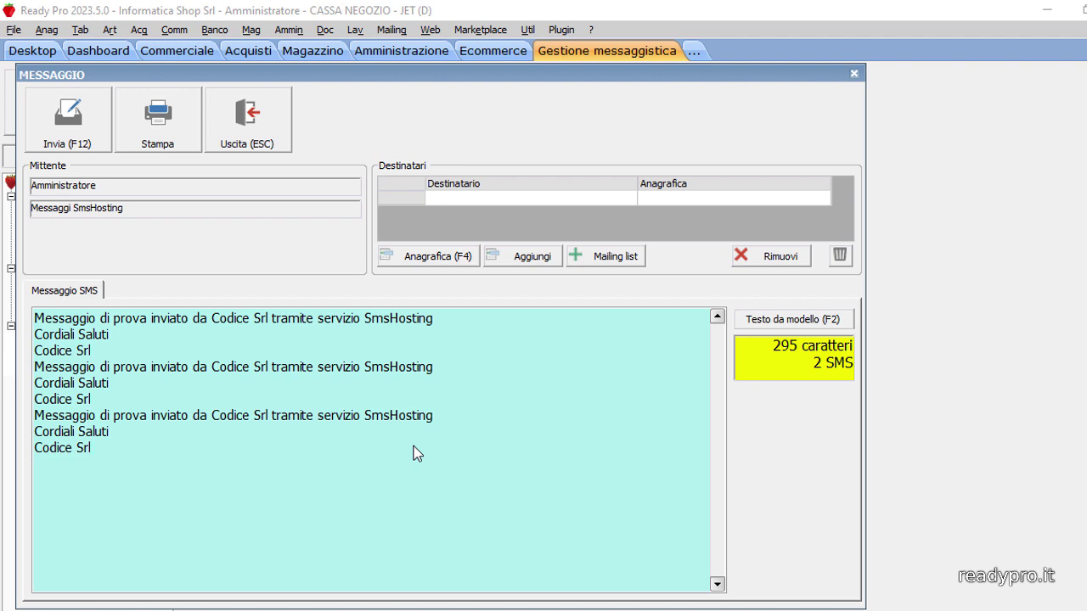
key("Return")
type("Messaggio di prova inviato da Codice Srl tramite servizio SmsHosting Cordiali Saluti Codice Srl")
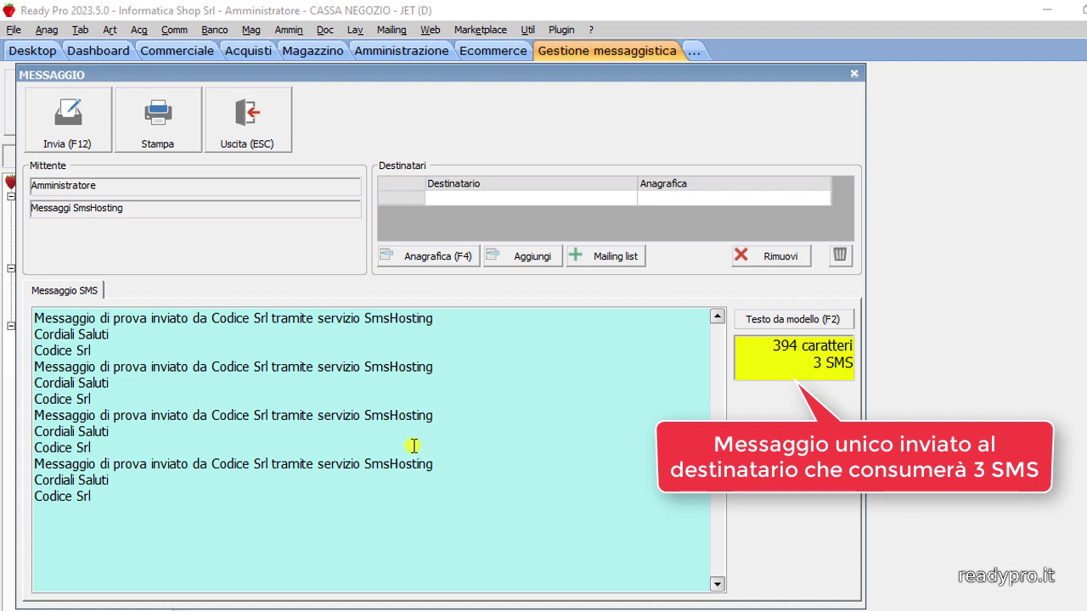
left_click_drag(116, 348, 142, 533)
key("Delete")
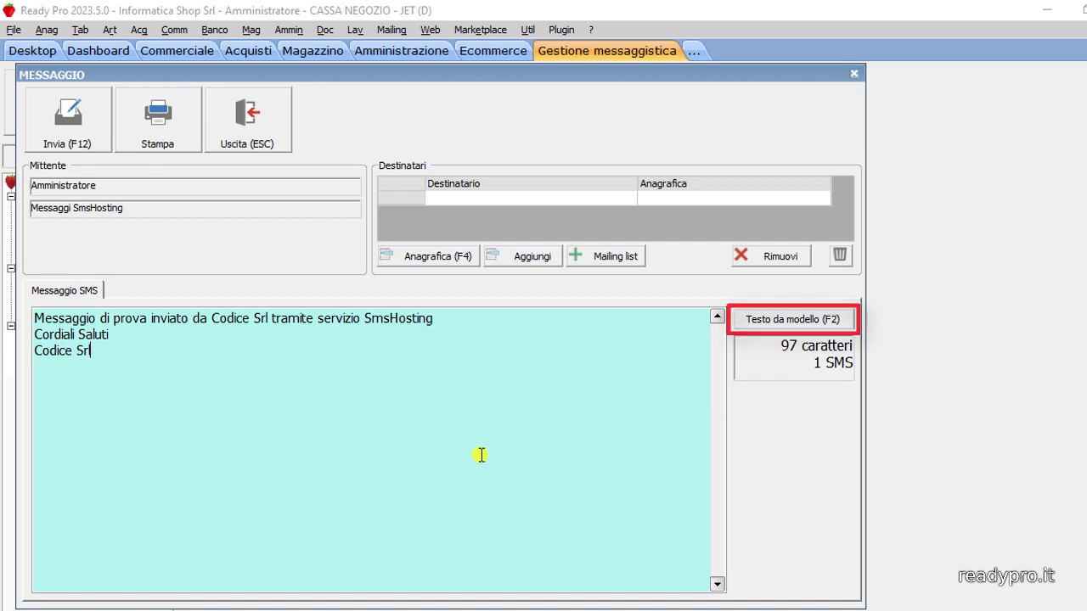
Step: Close the predefined texts window and add a typed mobile phone number as the recipient
left_click(757, 312)
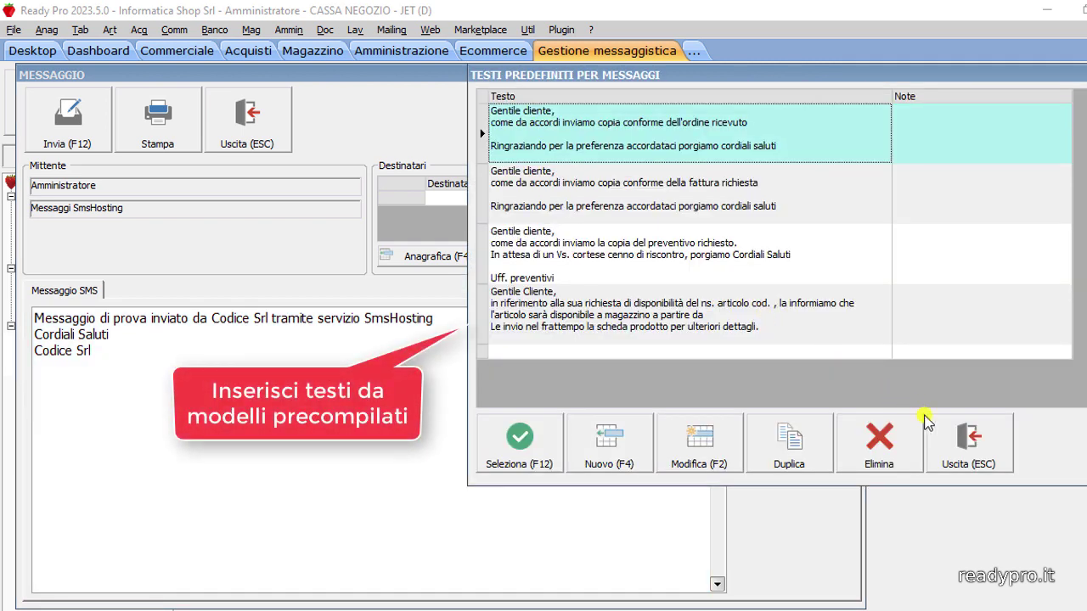
left_click(962, 447)
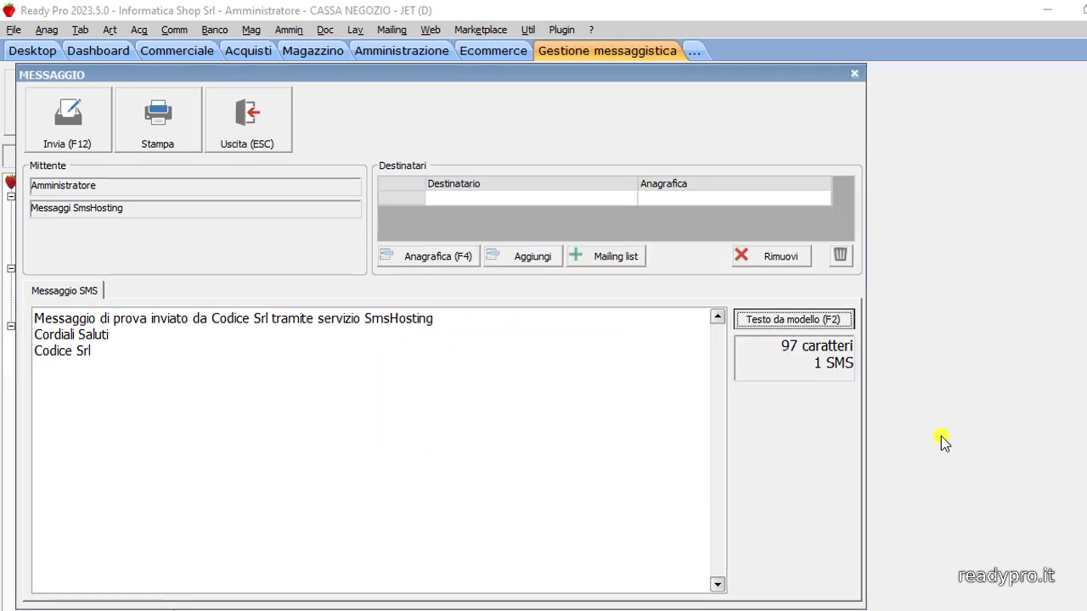
left_click(553, 255)
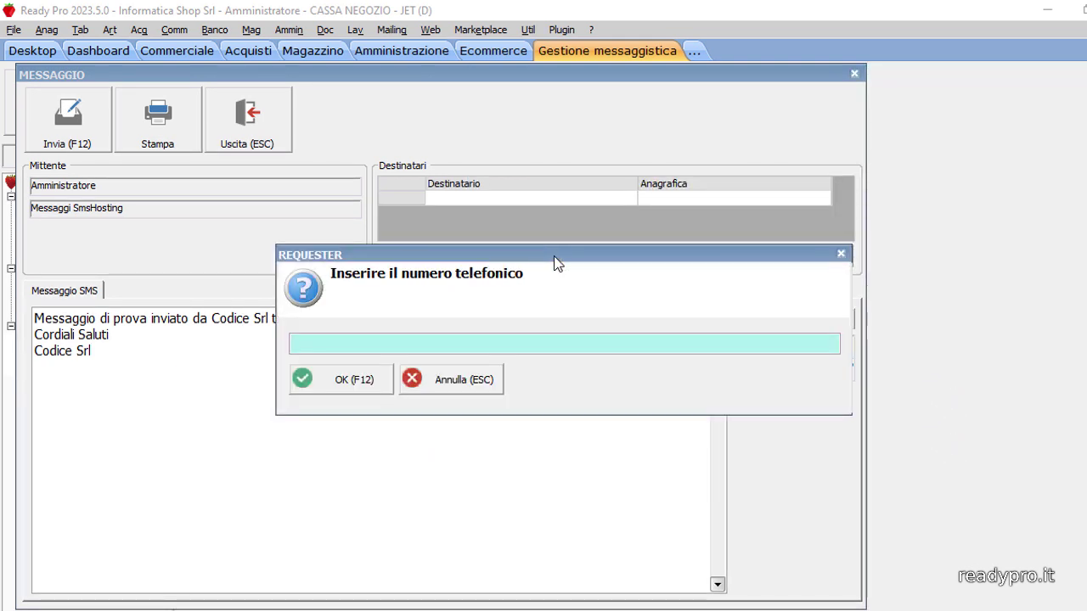
type("3932366")
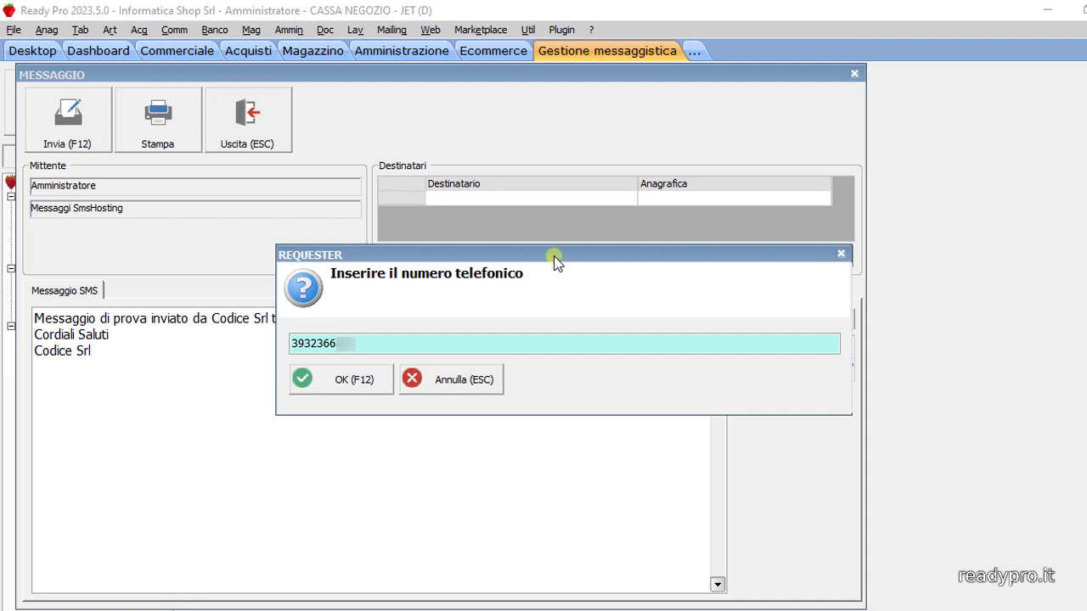
left_click(323, 381)
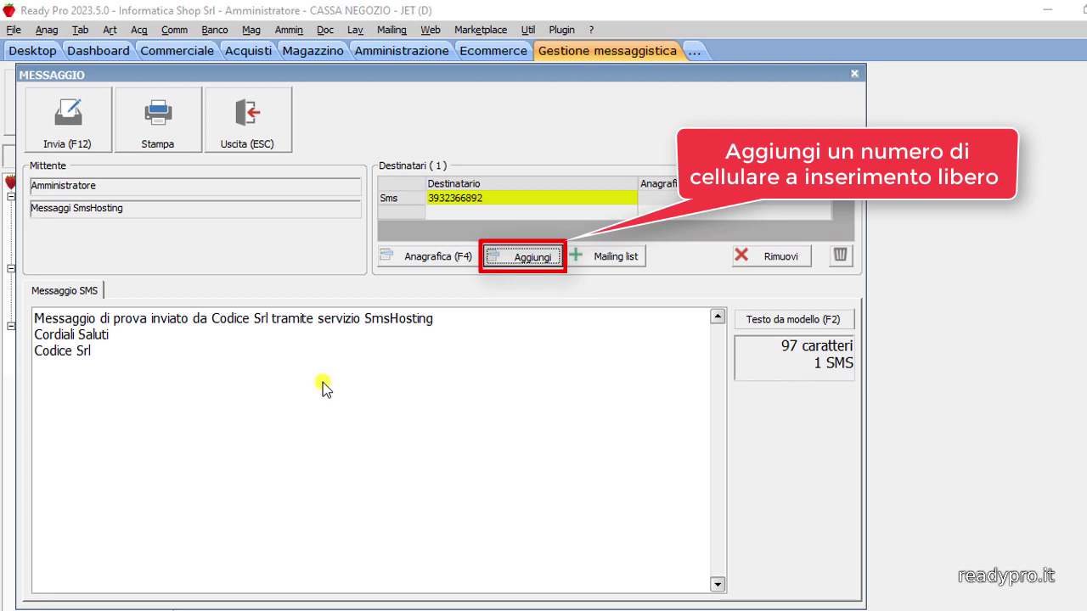
Step: Send the test SMS to the entered mobile number
left_click(87, 103)
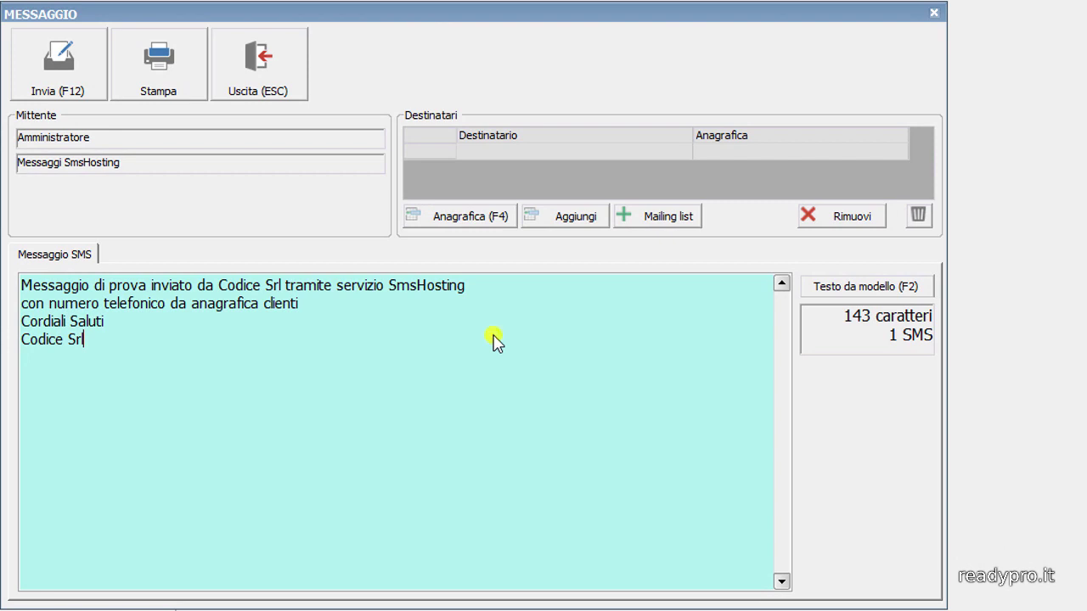
Step: Add a customer's mobile number from the CLIENTI registry as recipient and send the SMS
left_click(481, 218)
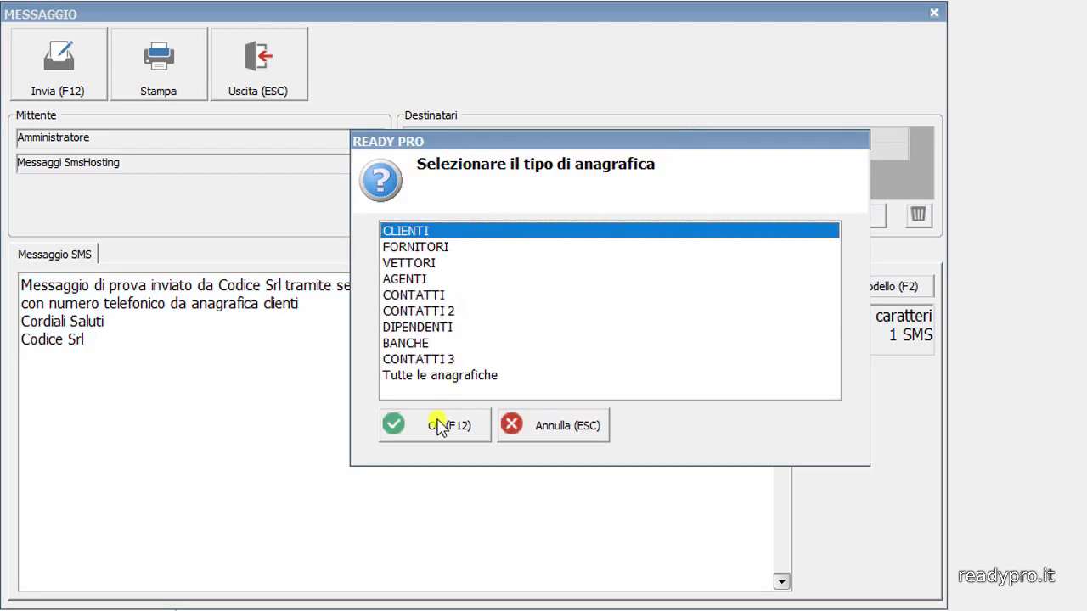
left_click(439, 427)
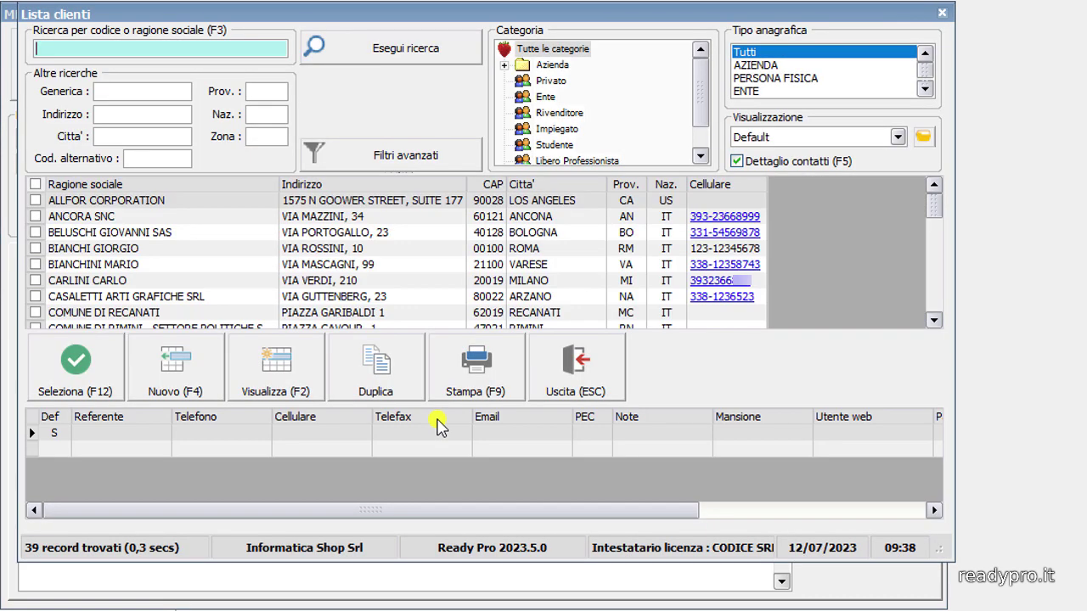
left_click(248, 280)
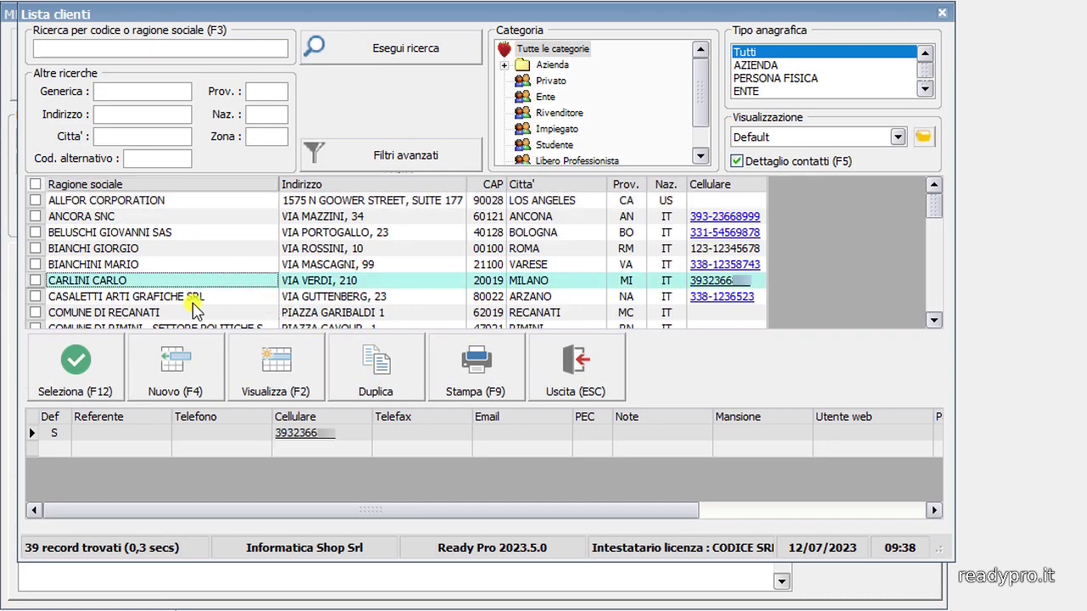
left_click(97, 386)
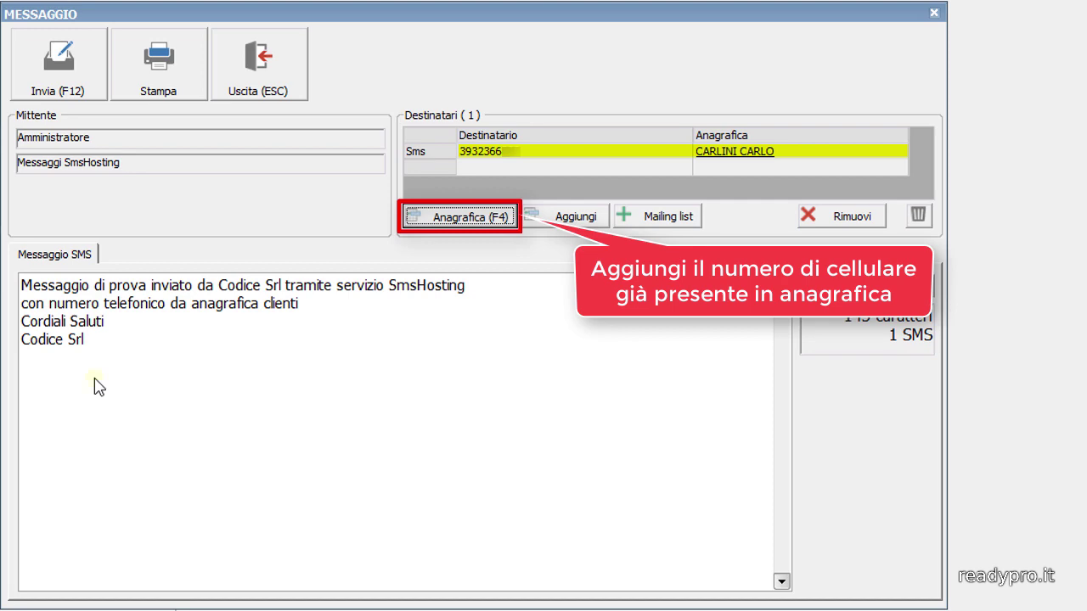
left_click(68, 72)
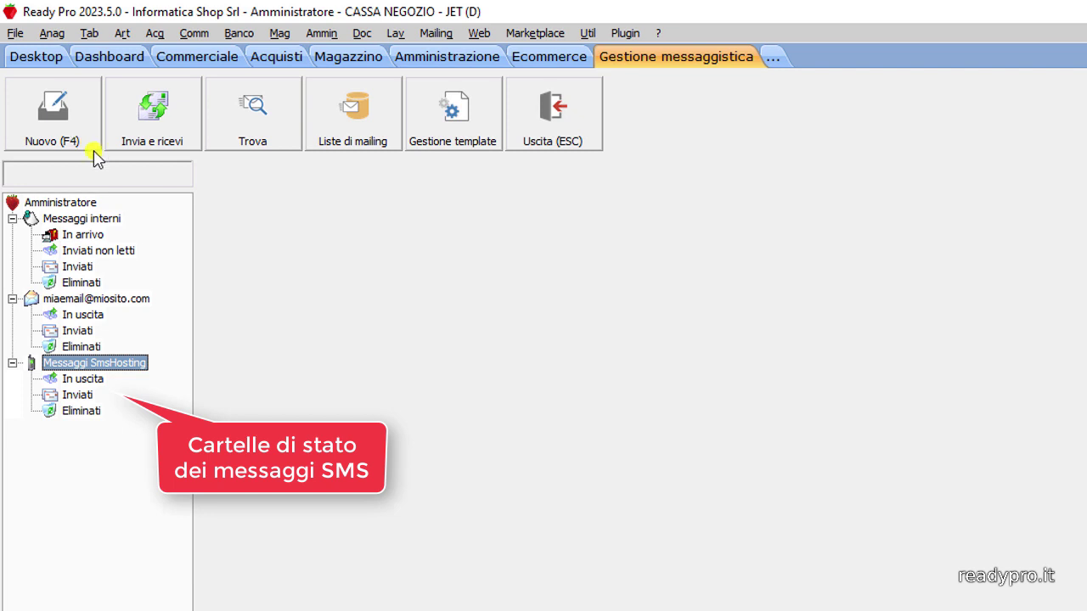
Step: Check the Messaggi SmsHosting In uscita and Inviati folders
left_click(92, 379)
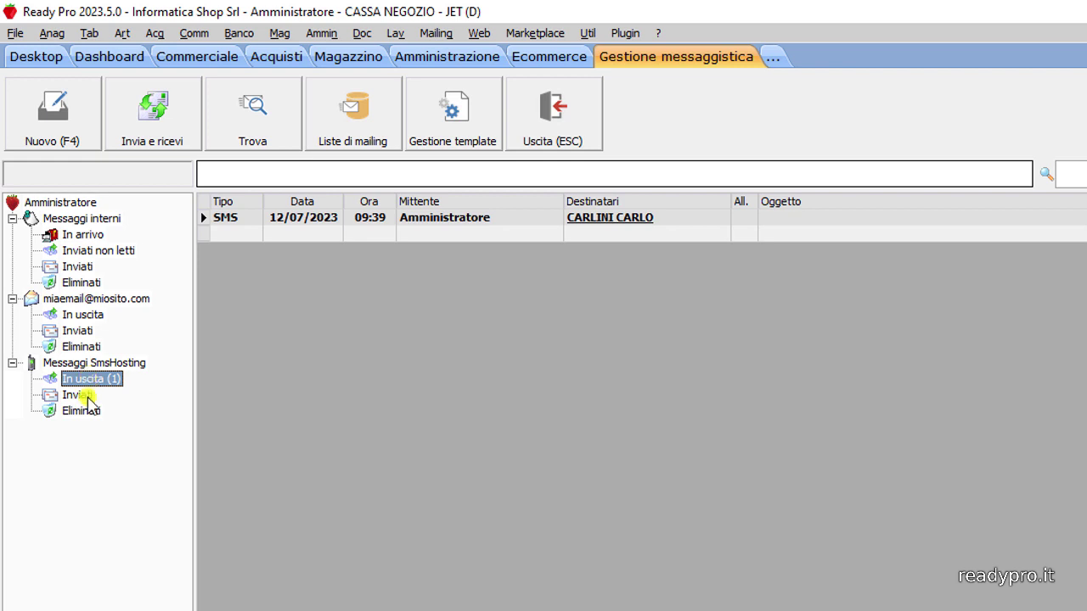
left_click(88, 397)
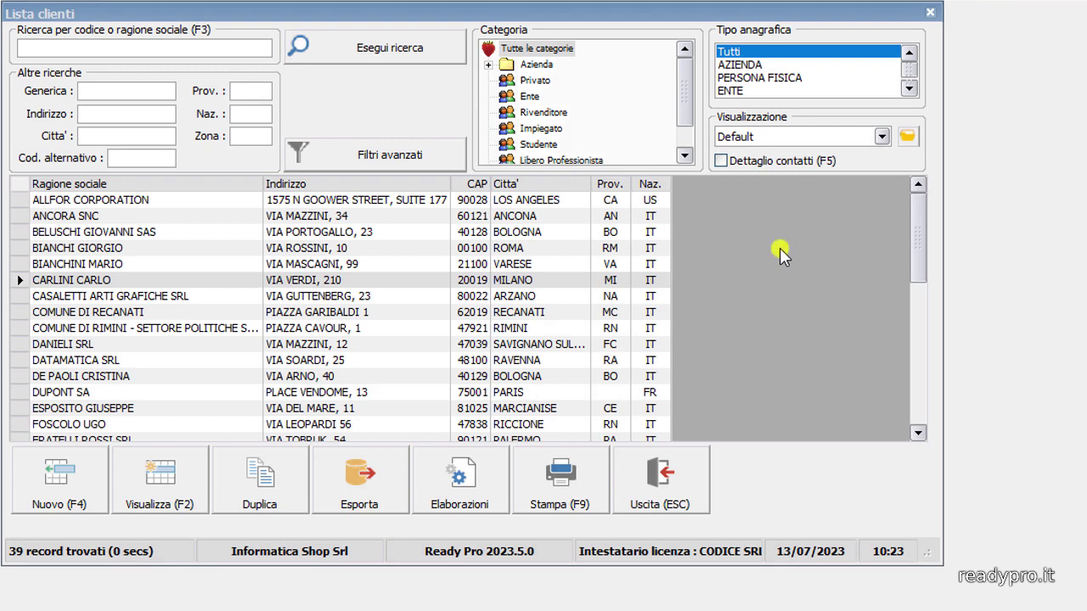
Step: Show contact details, start an SMS from the customer's Cellulare link, paste the test text and send it
left_click(739, 165)
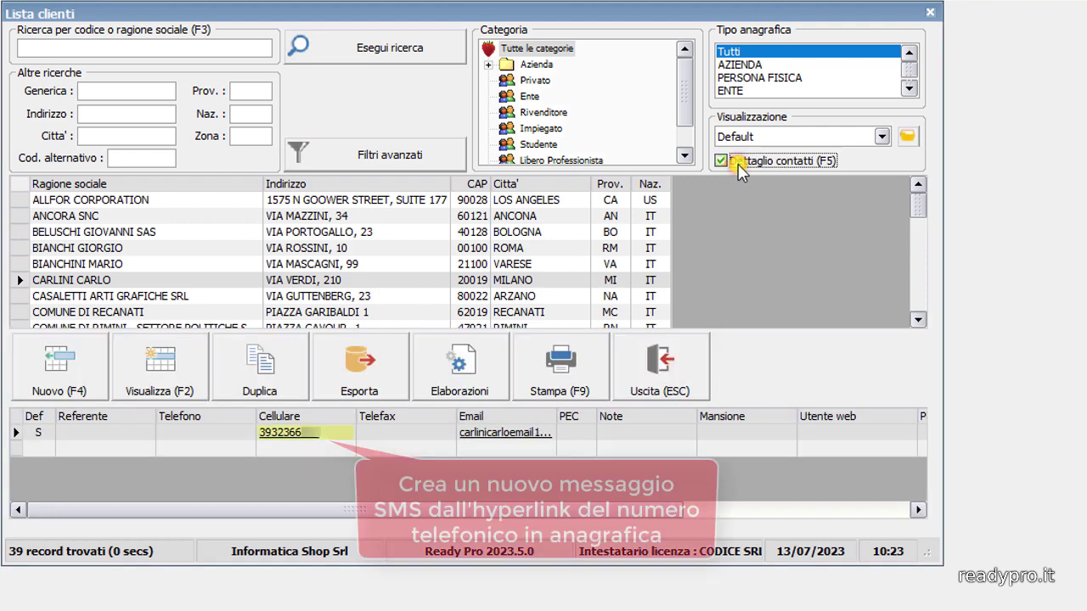
left_click(284, 436)
left_click(284, 436)
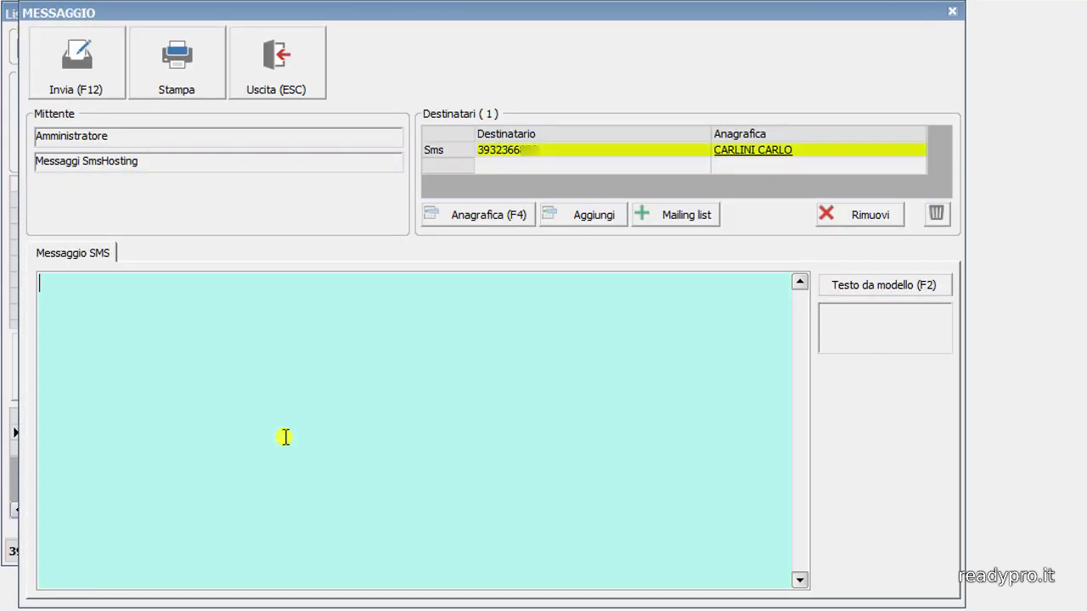
type("Messaggio di prova inviato da Codice Srl tramite servizio SmsHosting con numero telefonico da hyperlink anagrafica clienti Cordiali Saluti Codice Srl")
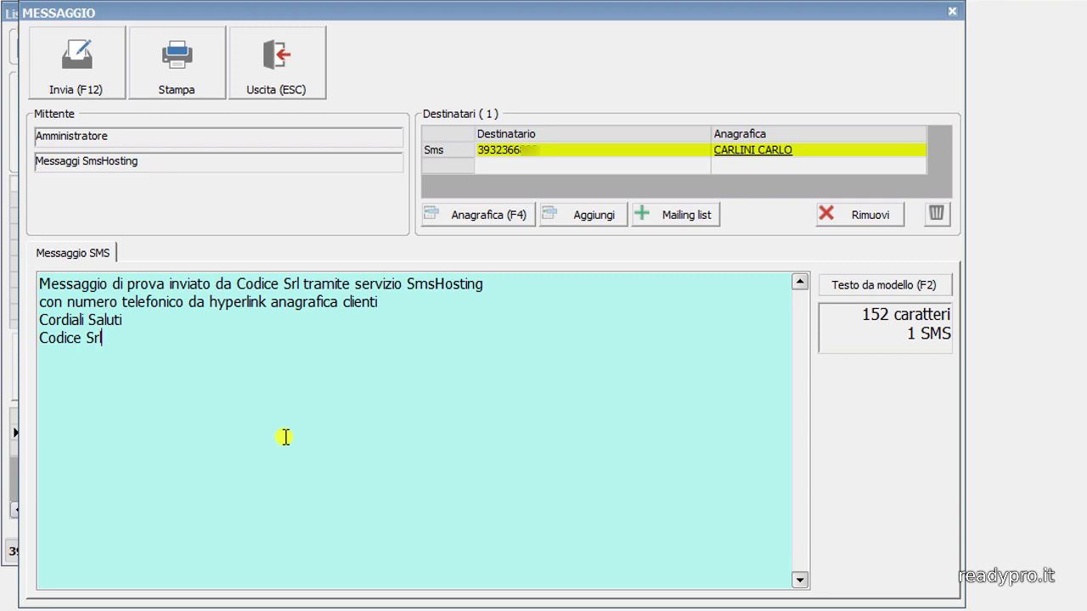
left_click(90, 93)
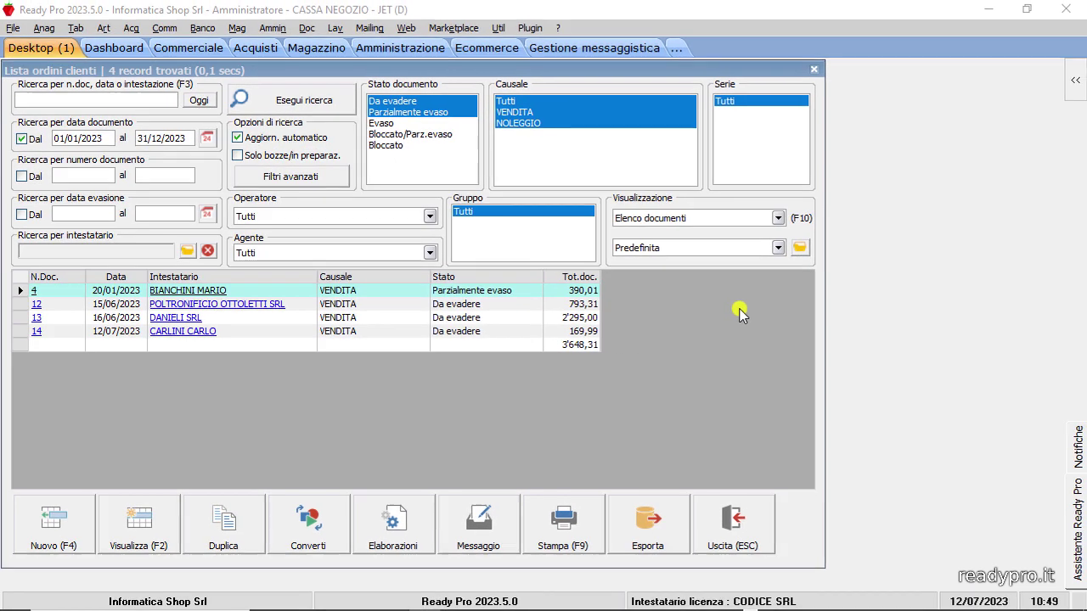
Step: Search the field list for 'cell' and add Cellulare as a column in the orders list layout
left_click(796, 251)
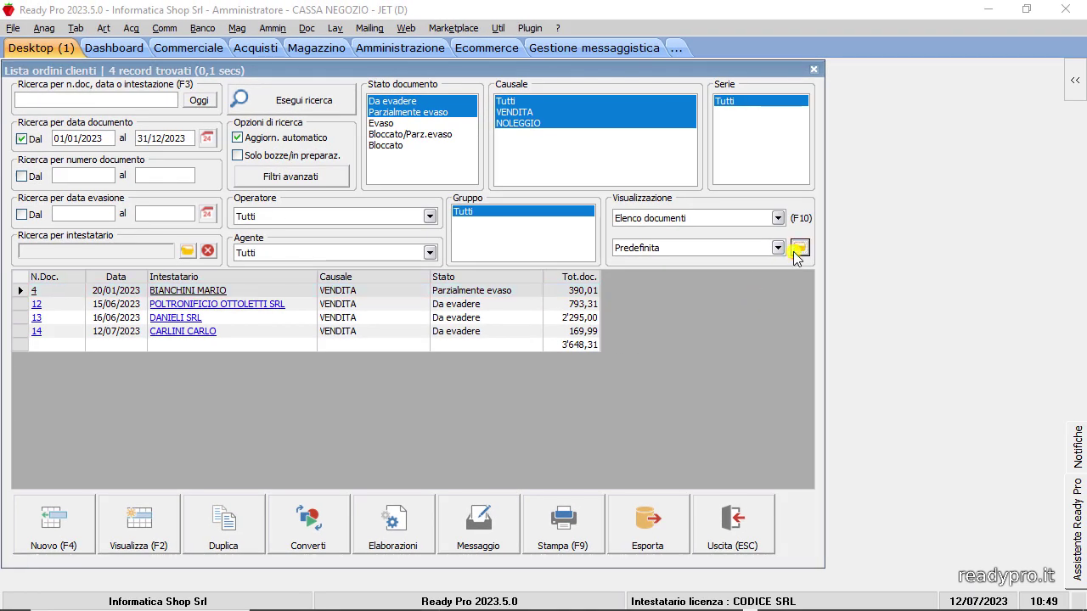
left_click(101, 466)
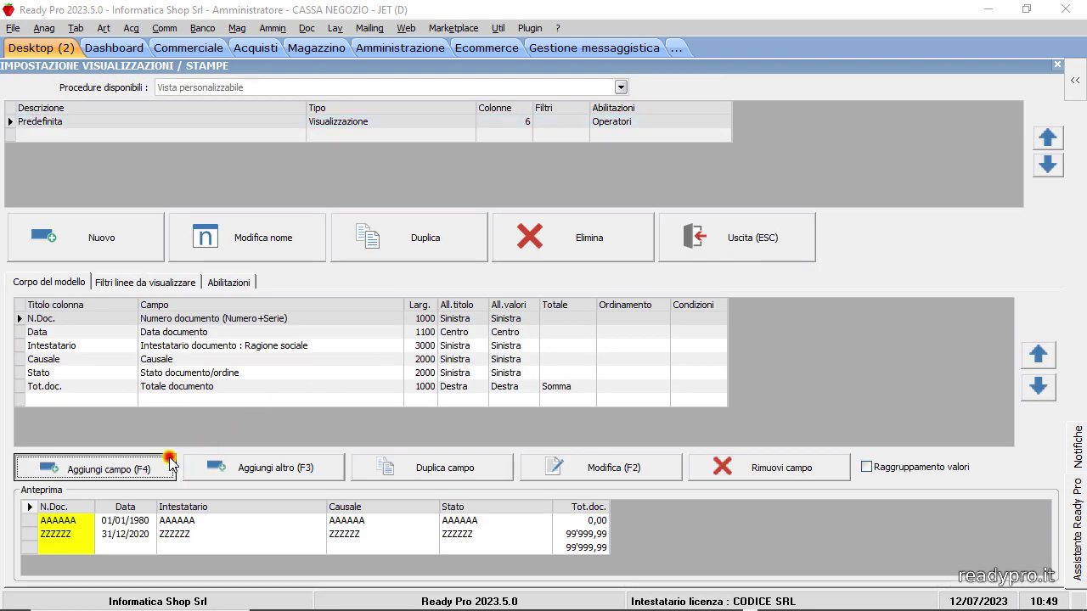
left_click(750, 159)
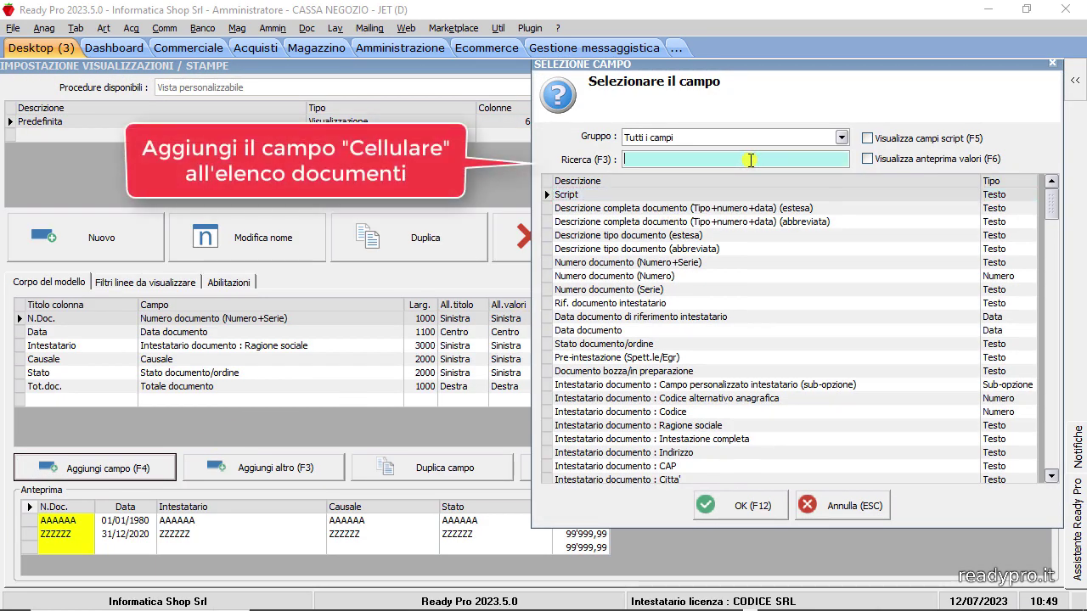
type("cell")
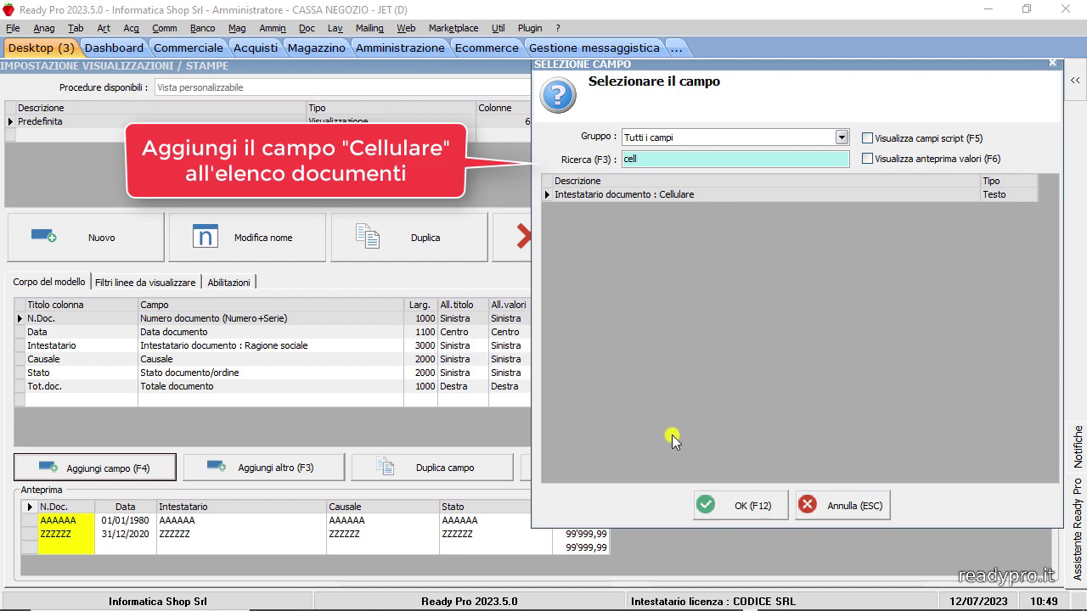
left_click(712, 503)
left_click(825, 515)
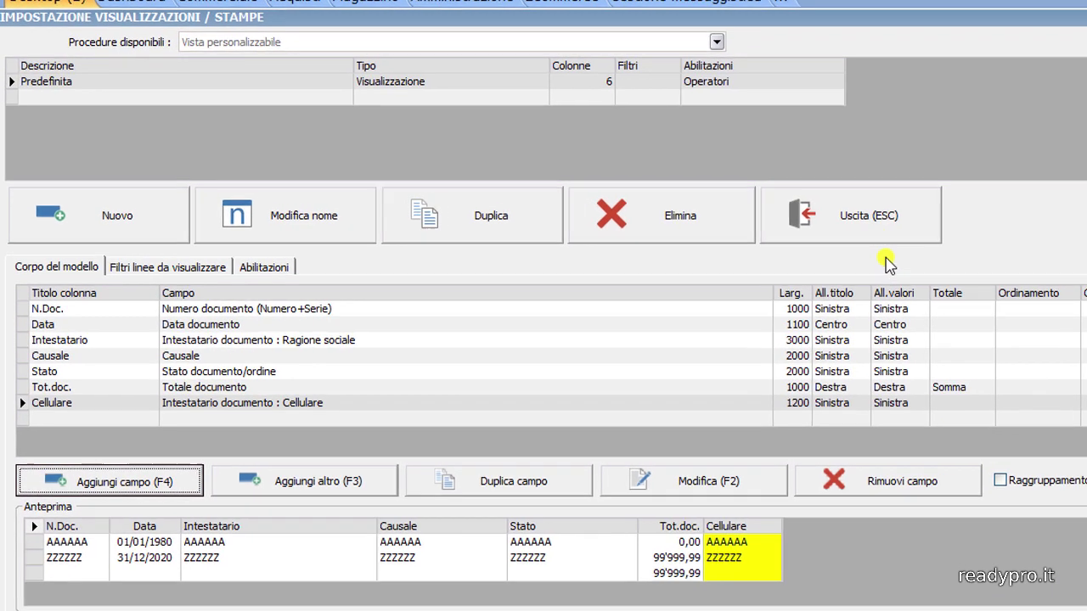
left_click(866, 255)
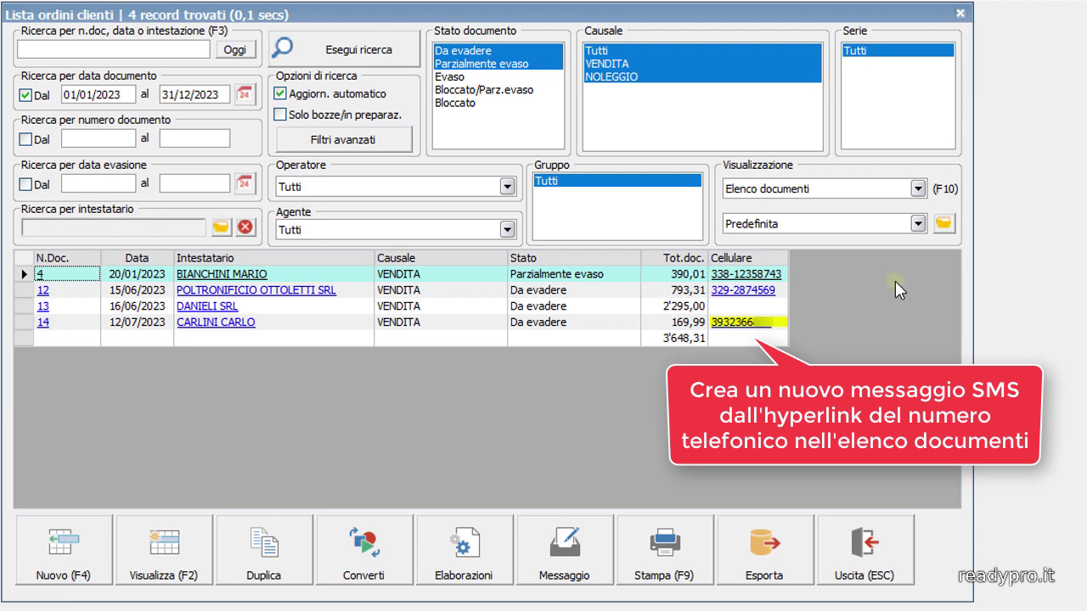
Step: Send an SMS from an order's Cellulare link in the customer orders list
left_click(751, 323)
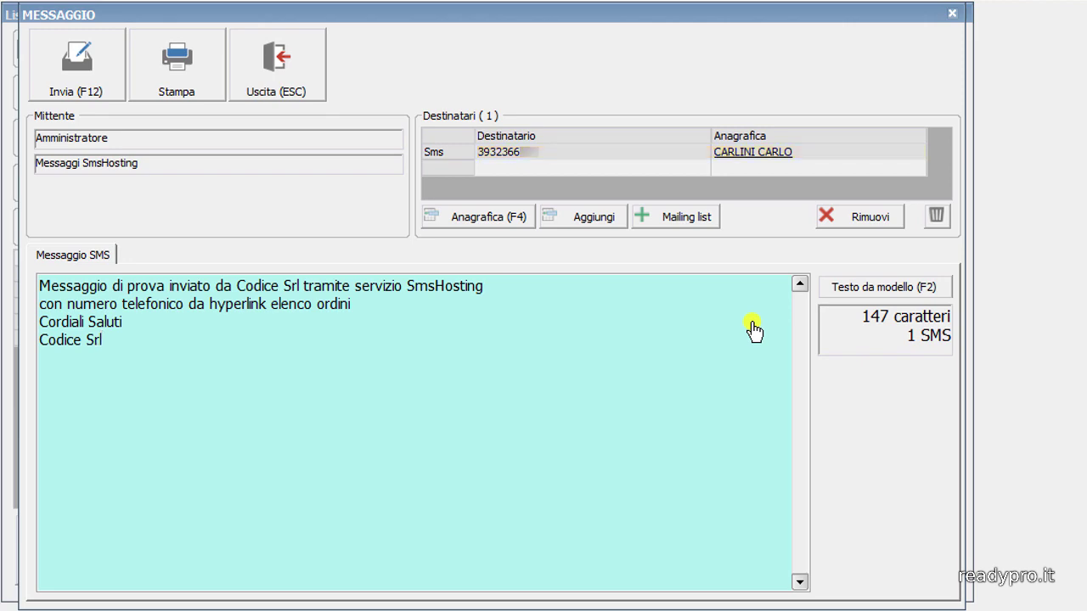
left_click(100, 68)
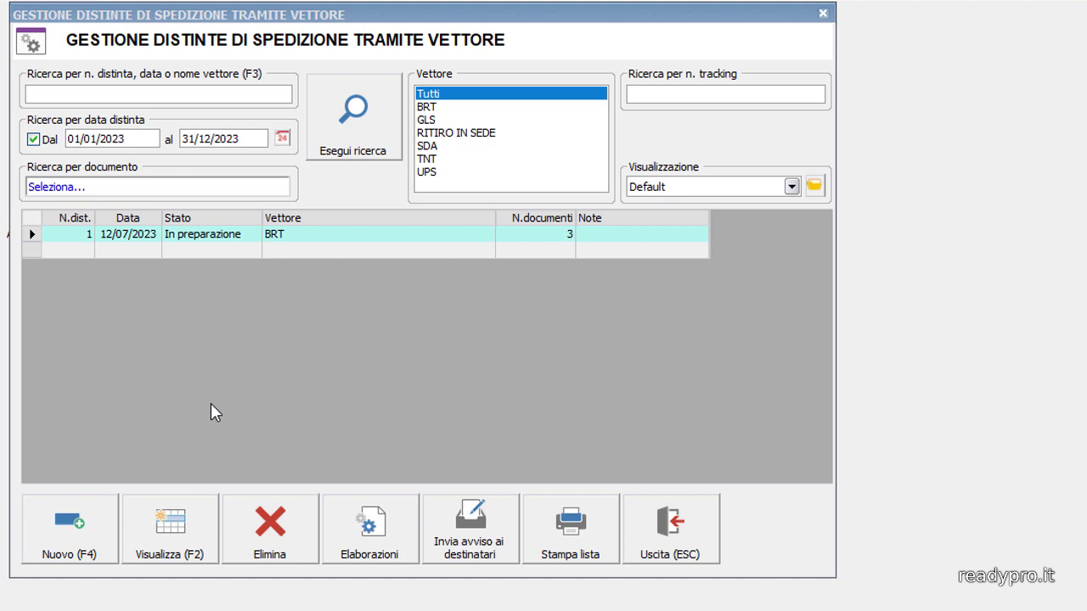
Step: Open manifest 1's details and its recipient notification SMS settings
left_click(161, 526)
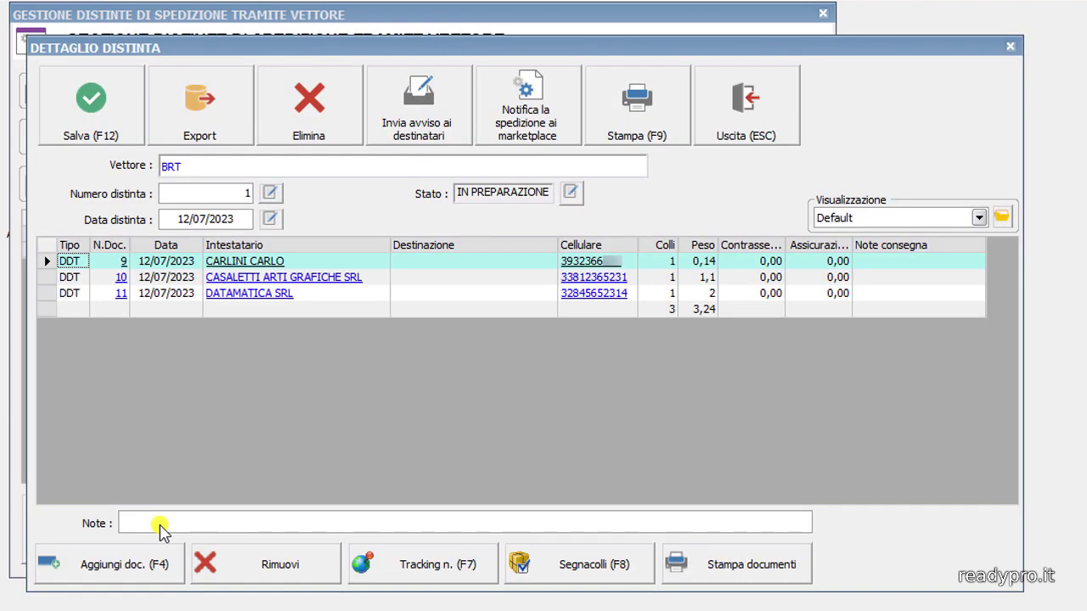
left_click(417, 140)
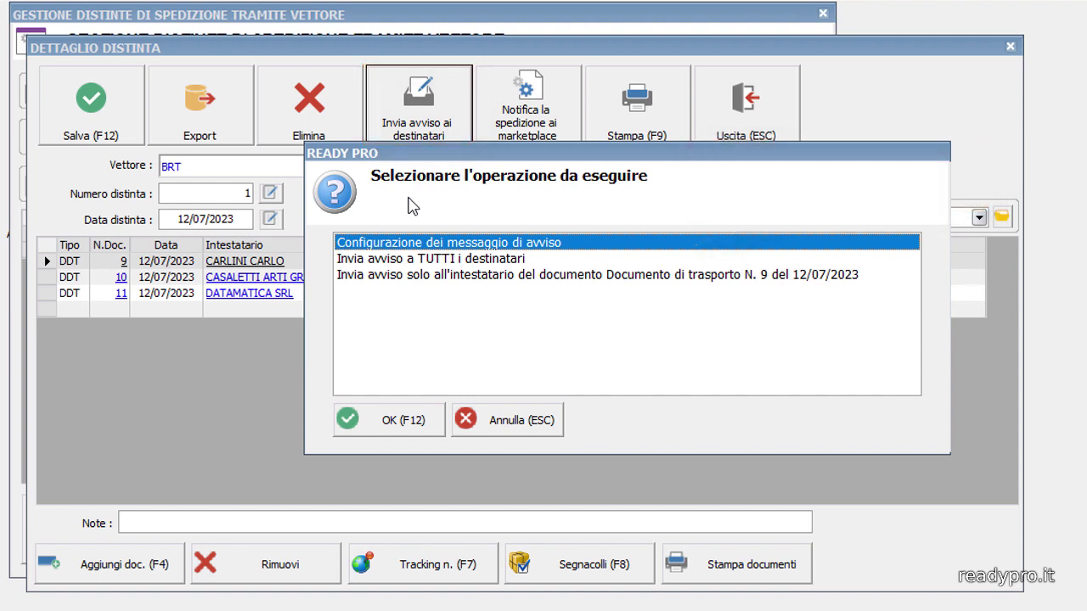
left_click(383, 420)
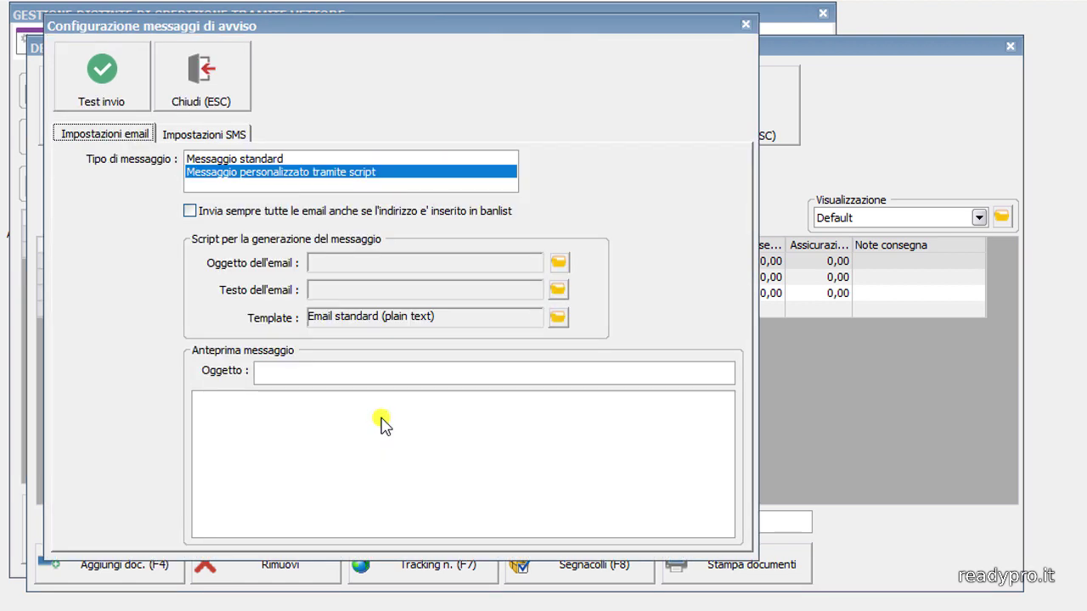
left_click(219, 137)
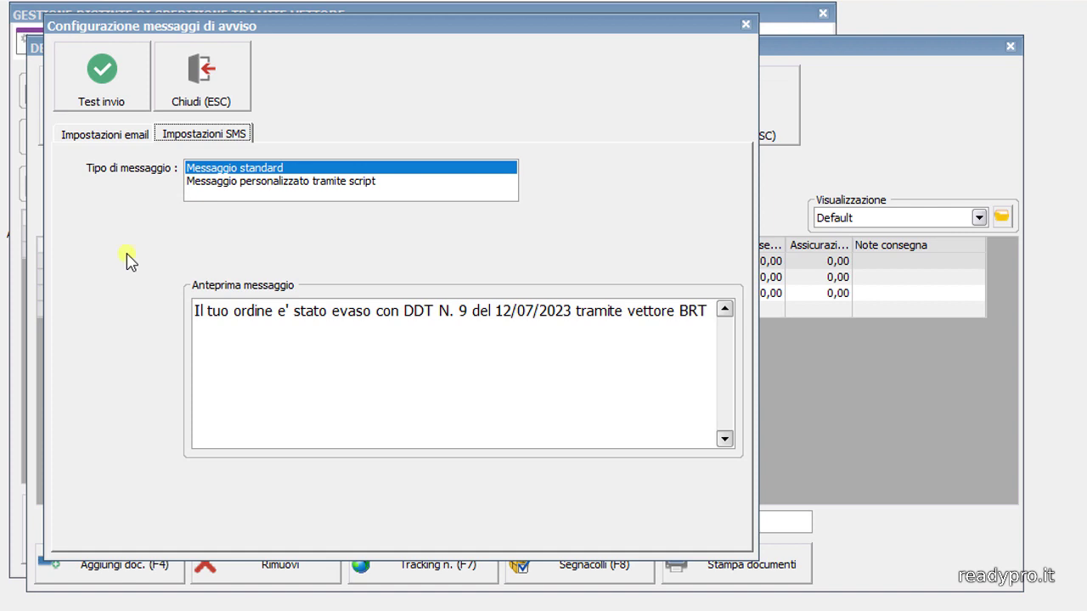
Step: Try the script message with Script ID 1, then revert to 'Messaggio standard' and close the settings
left_click(280, 182)
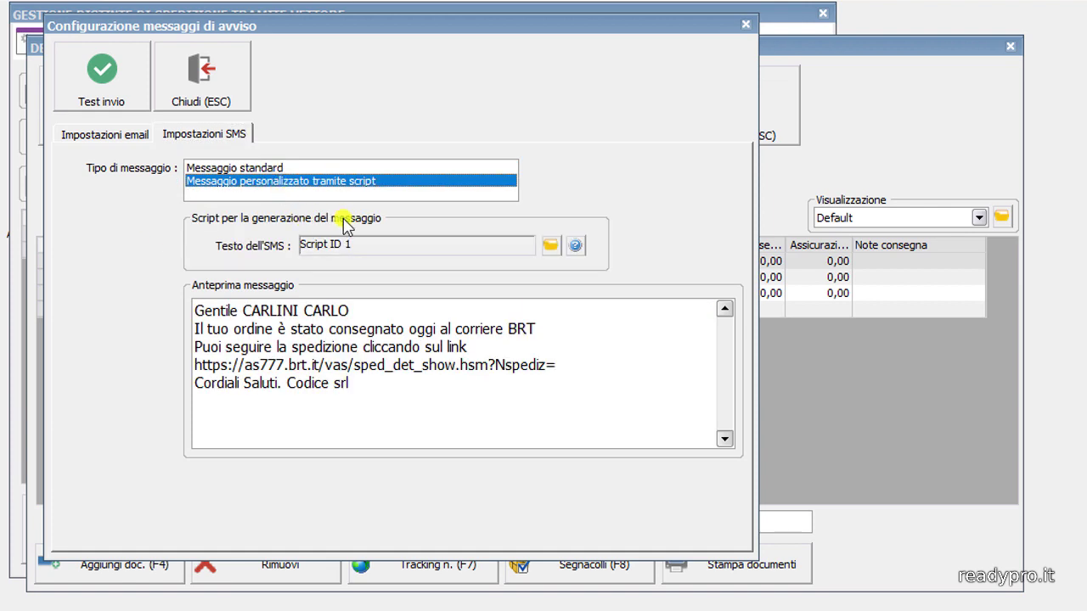
left_click(551, 246)
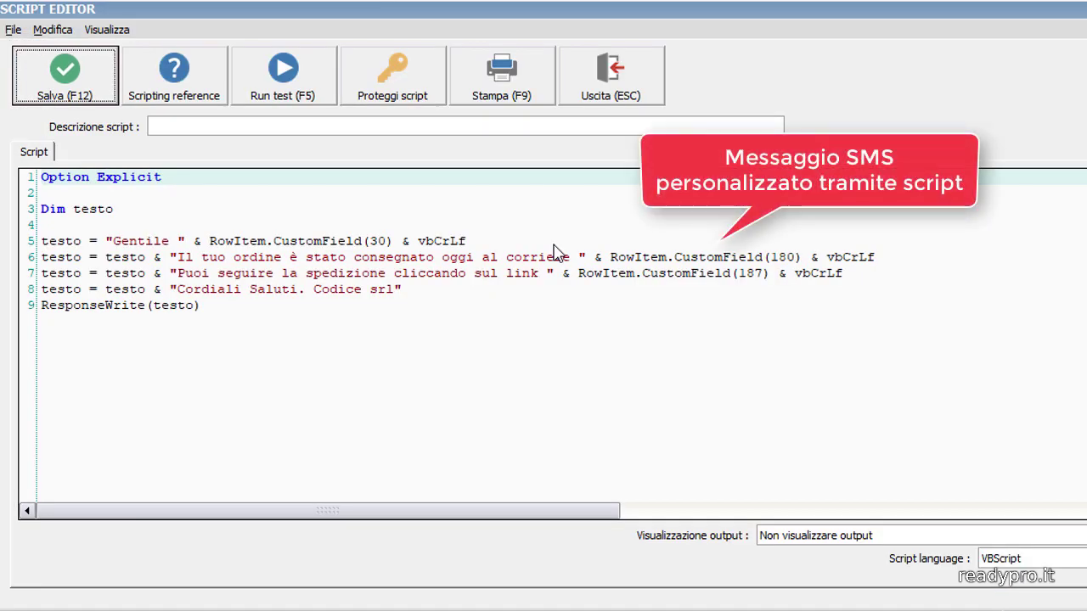
left_click(97, 80)
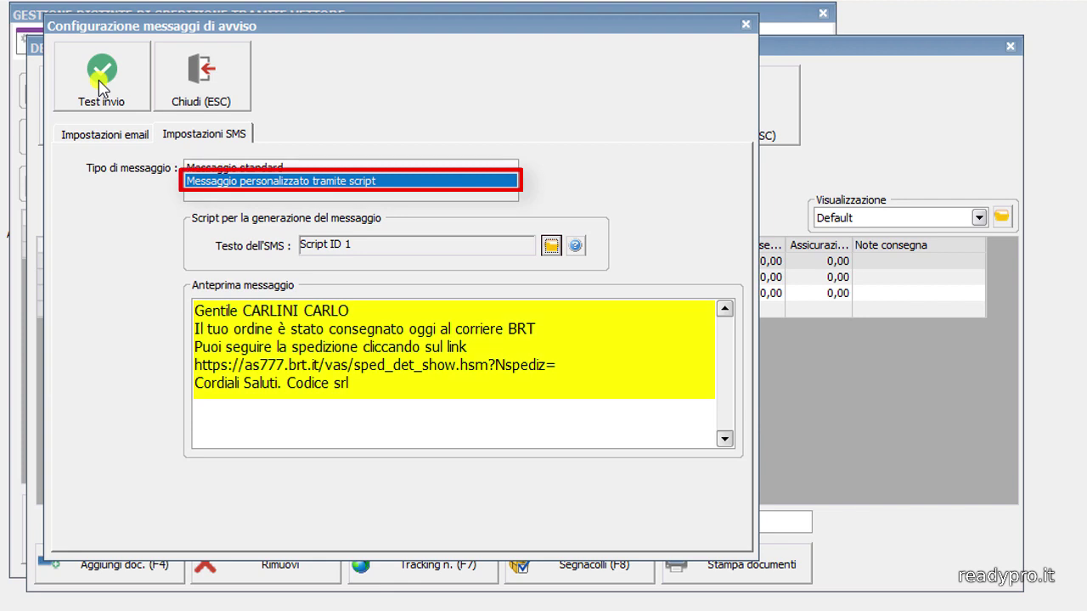
left_click(219, 167)
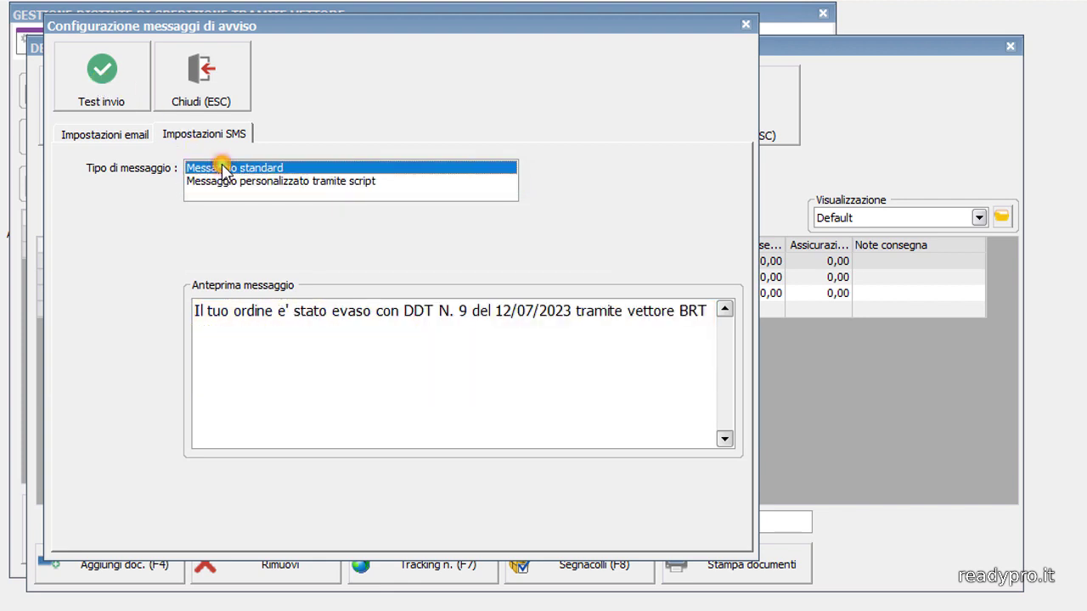
left_click(204, 81)
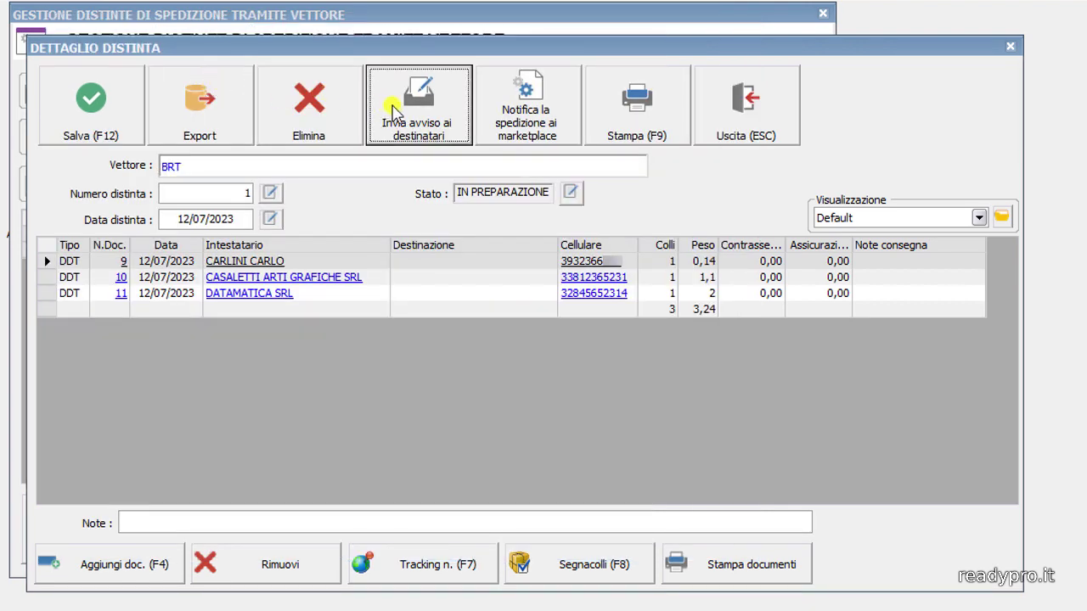
Step: Send the shipping notice by SMS only to the recipient of document N. 9
left_click(393, 107)
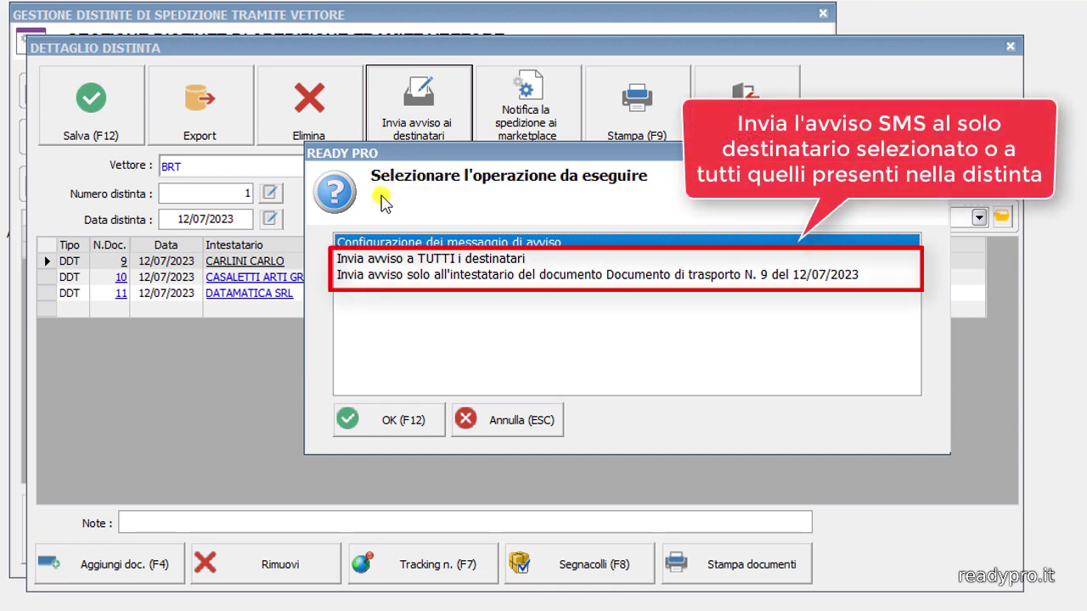
left_click(420, 274)
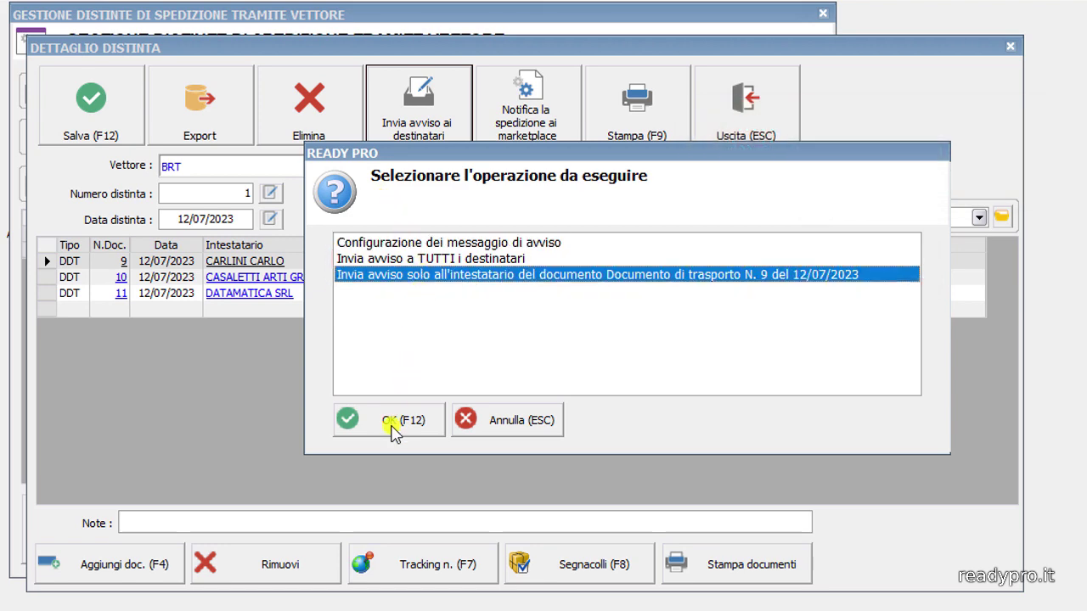
left_click(392, 430)
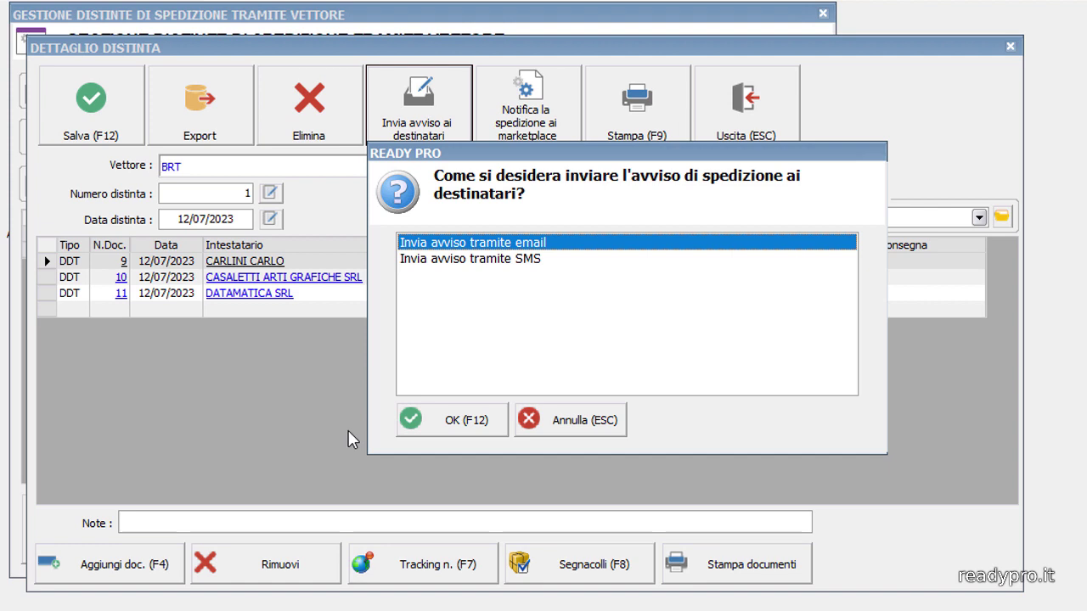
left_click(348, 435)
left_click(447, 259)
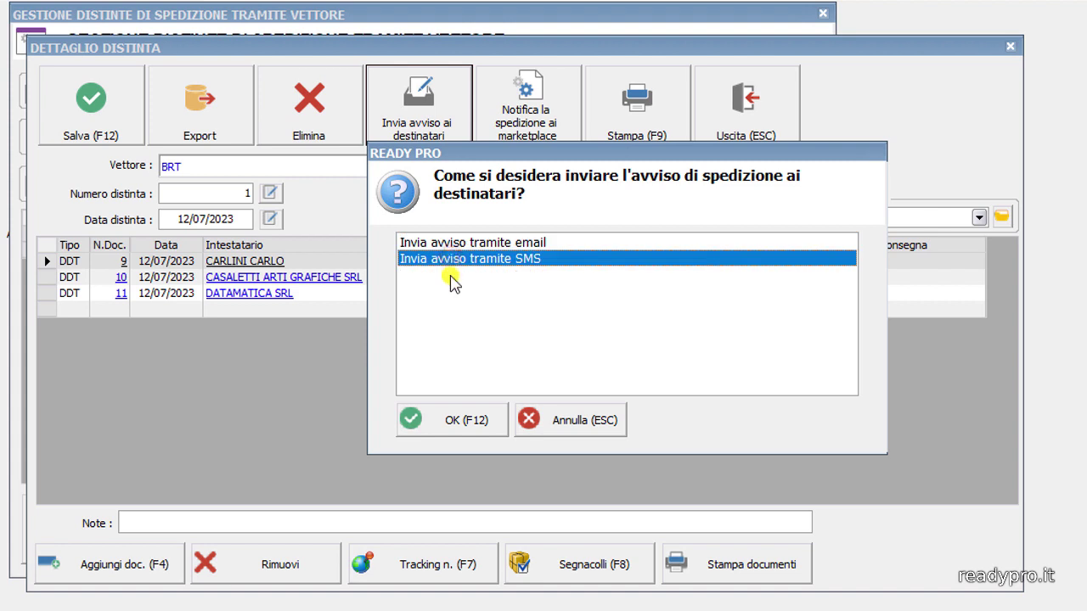
left_click(436, 430)
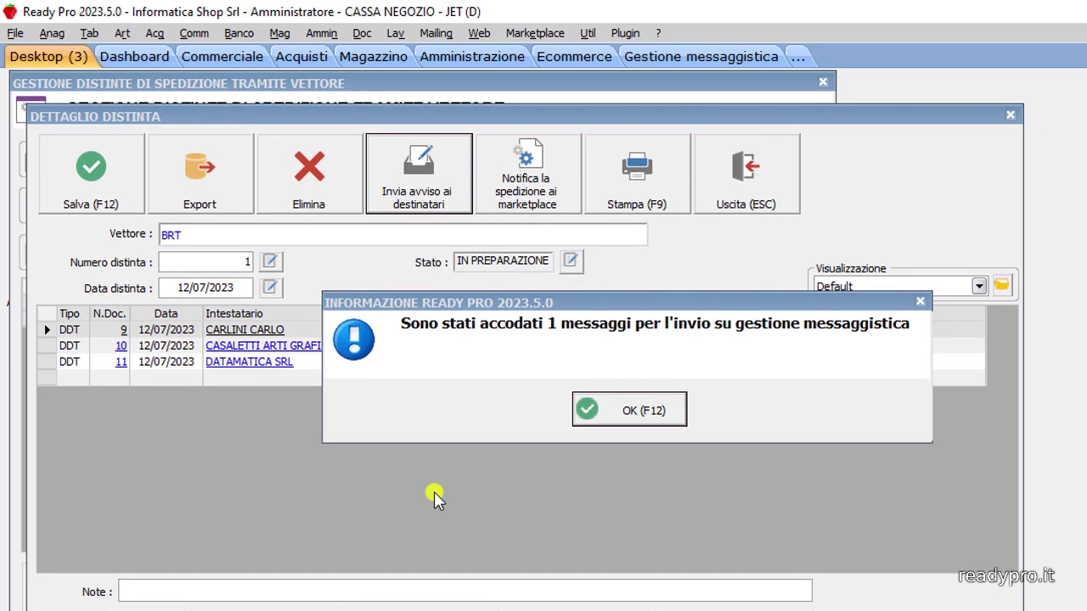
Step: In messaging management, open the SmsHosting Inviati folder and view the 12:47 SMS details
left_click(766, 58)
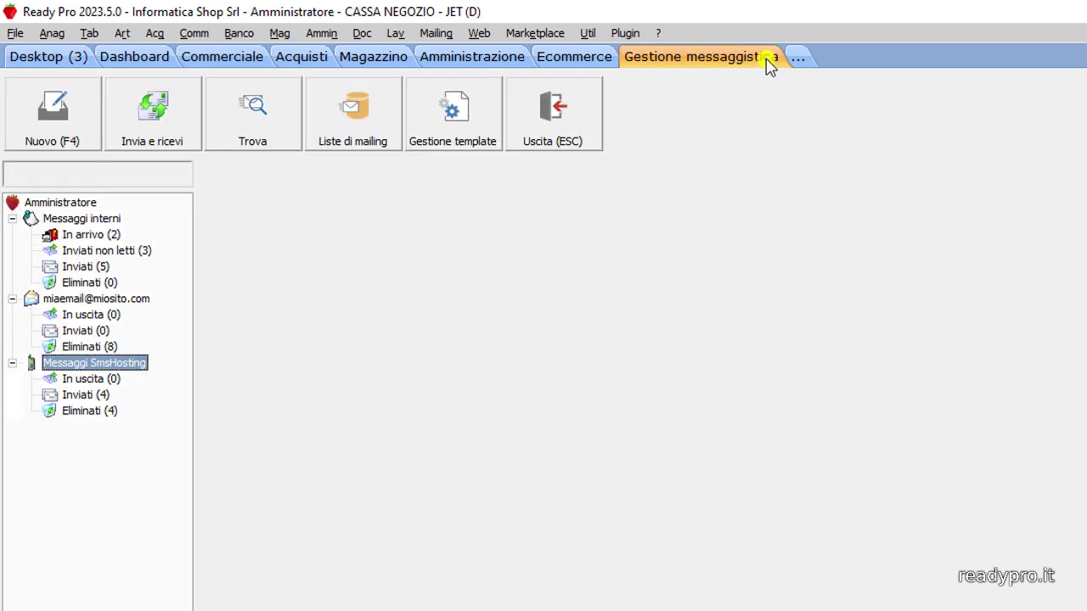
left_click(101, 396)
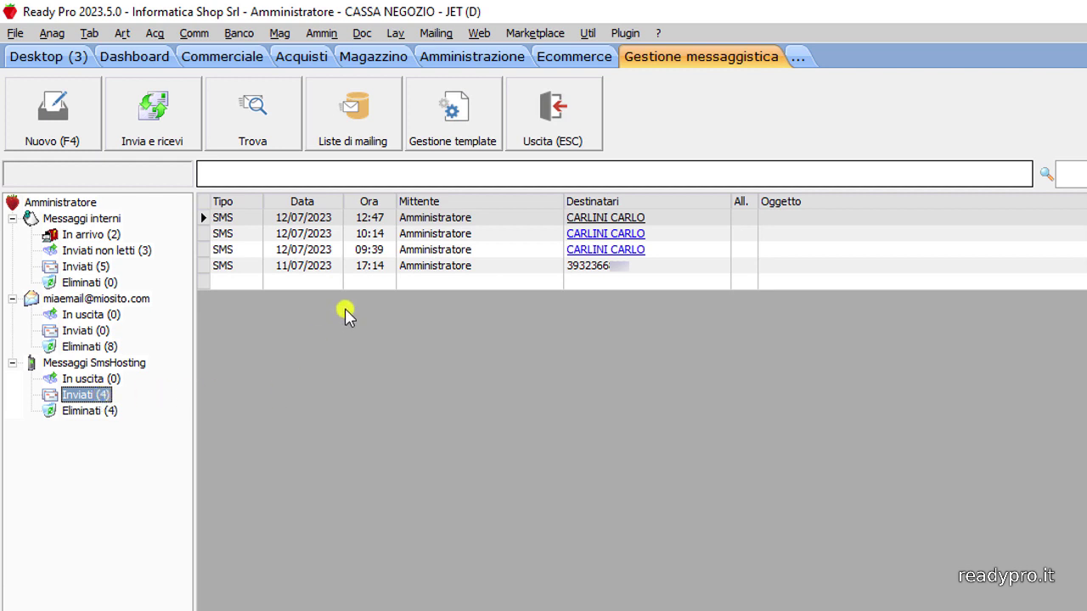
left_click(458, 219)
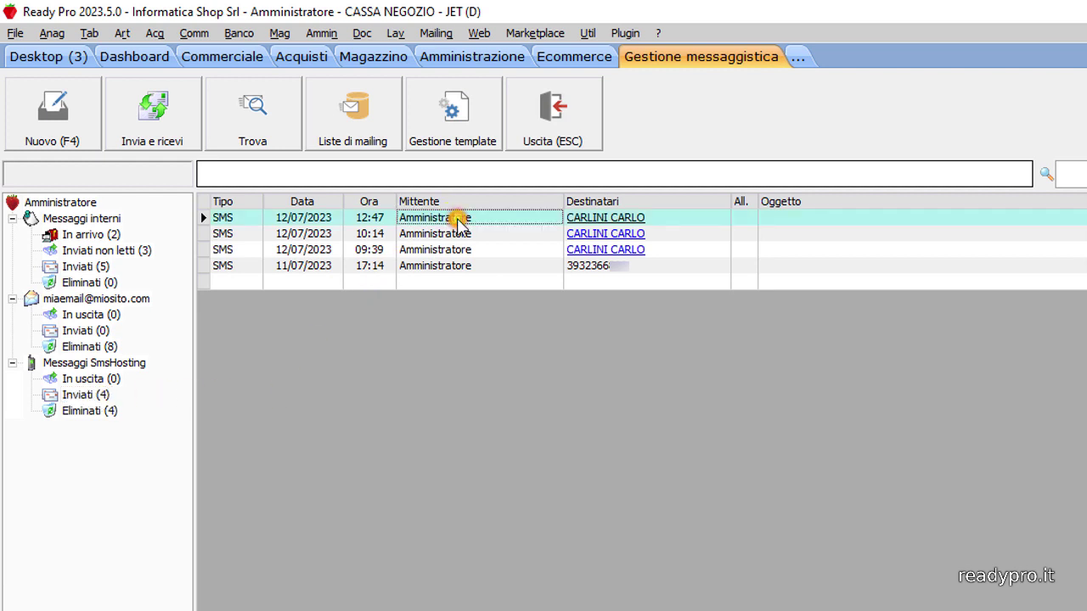
double_click(458, 219)
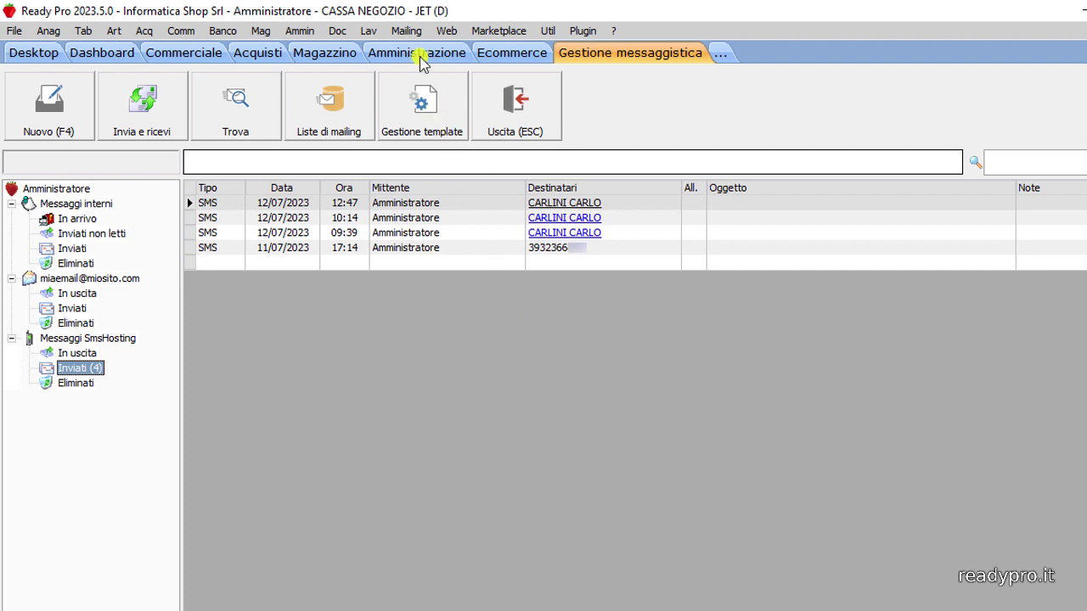
left_click(407, 31)
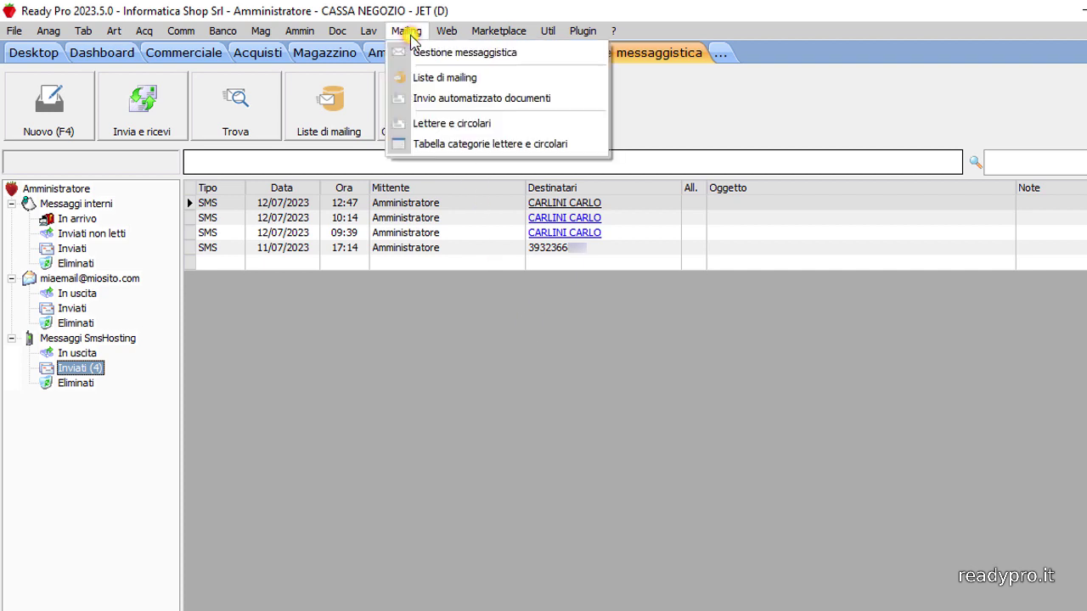
Step: Open Liste di mailing, select the SMS list and compose an SMS to its four contacts
left_click(440, 81)
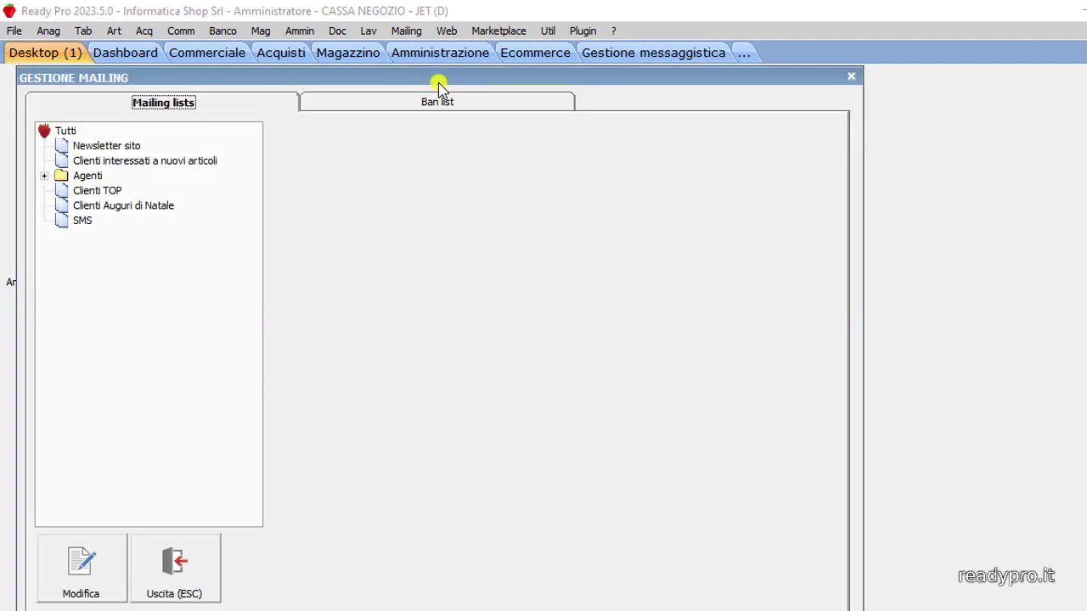
left_click(84, 222)
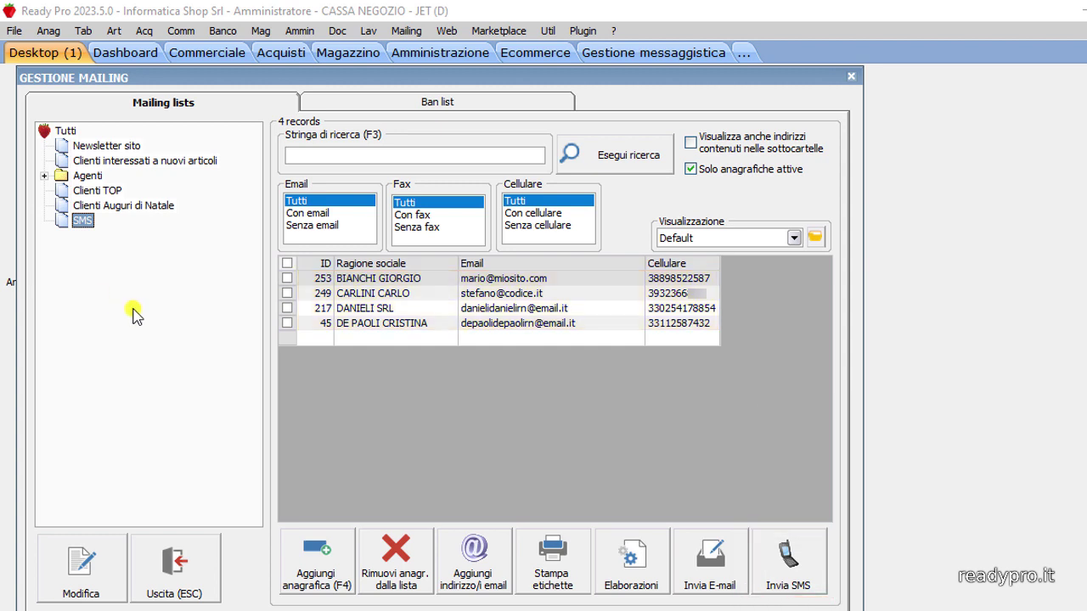
left_click(798, 558)
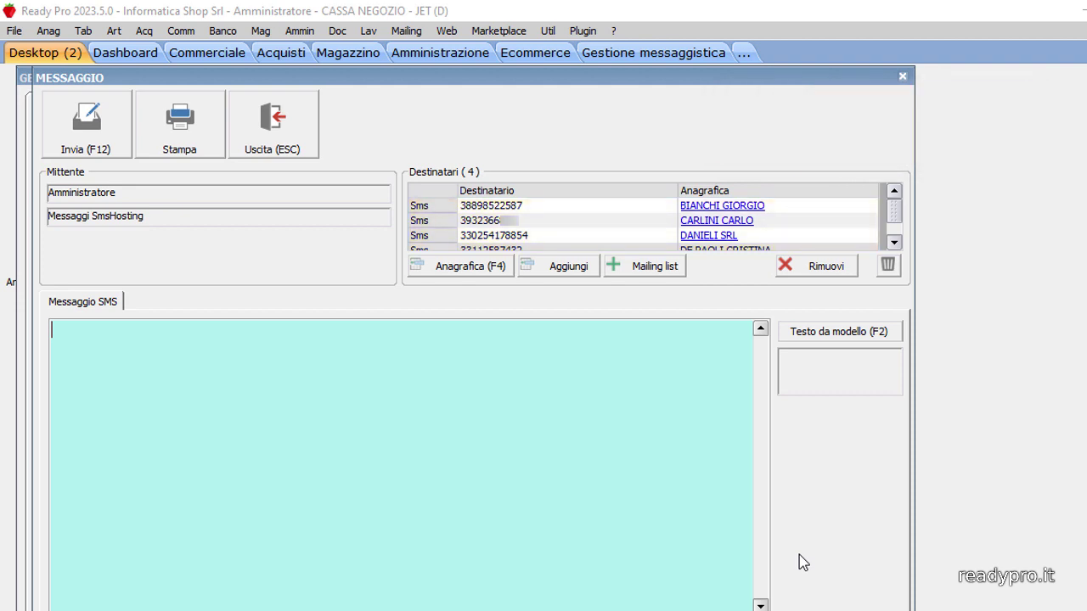
Step: Insert the template test text, send it, and verify all four recipients show Inviato in the 14:58 SMS
type("Messaggio di prova inviato da Codice Srl tramite servizio SmsHosting con lista cellulari da modulo Mailing Cordiali Saluti Codice Srl")
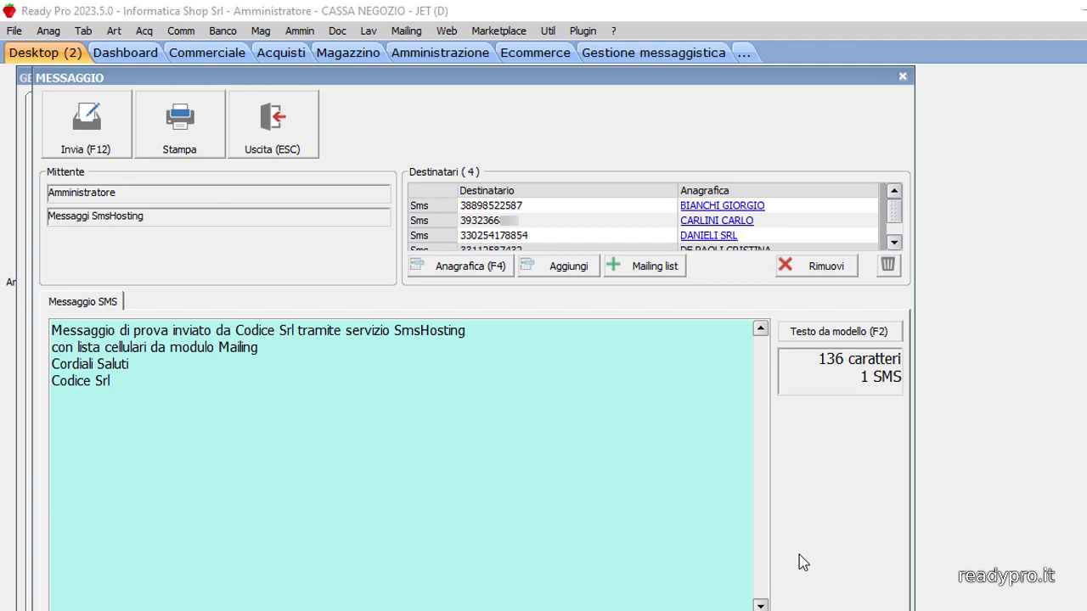
left_click(91, 128)
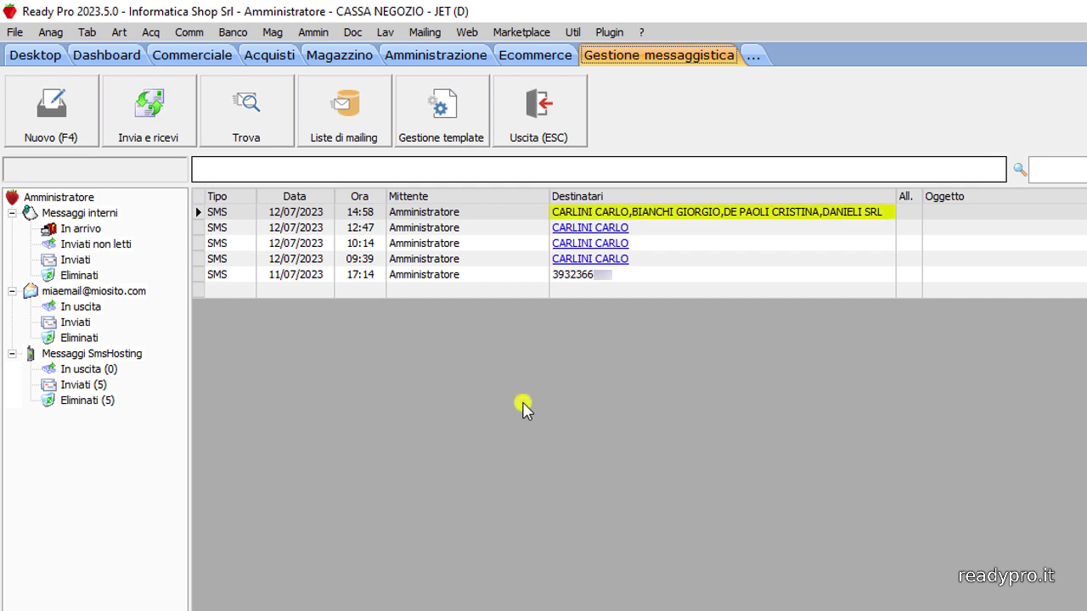
double_click(482, 213)
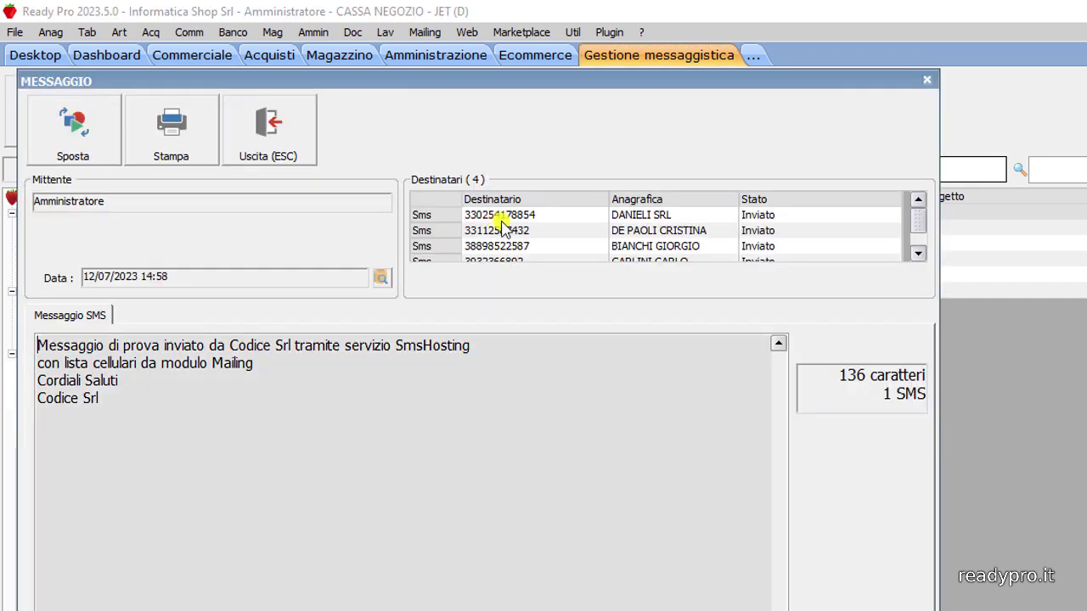
left_click(917, 253)
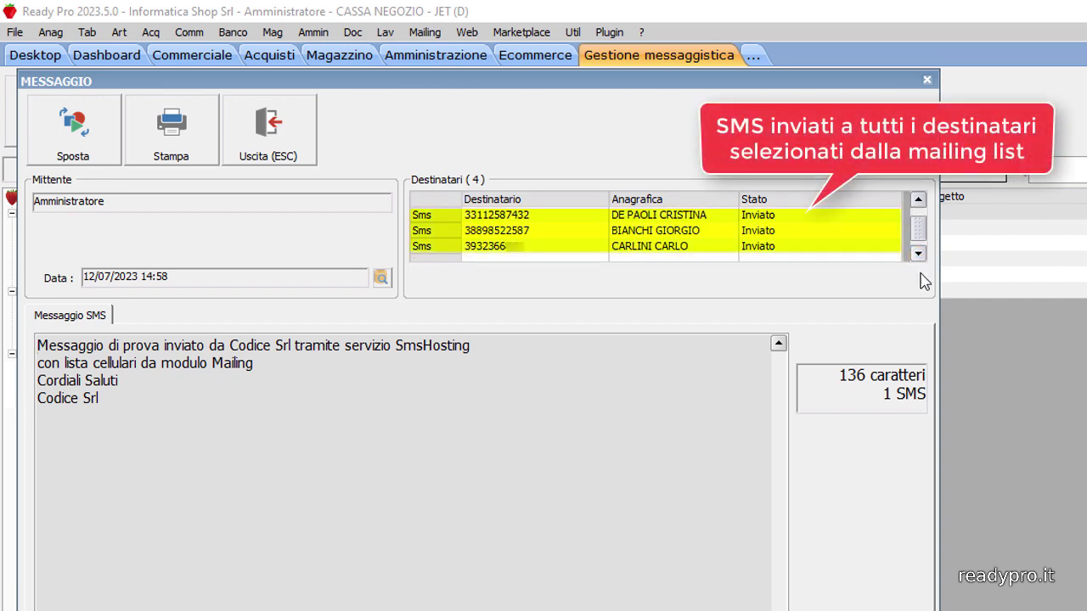